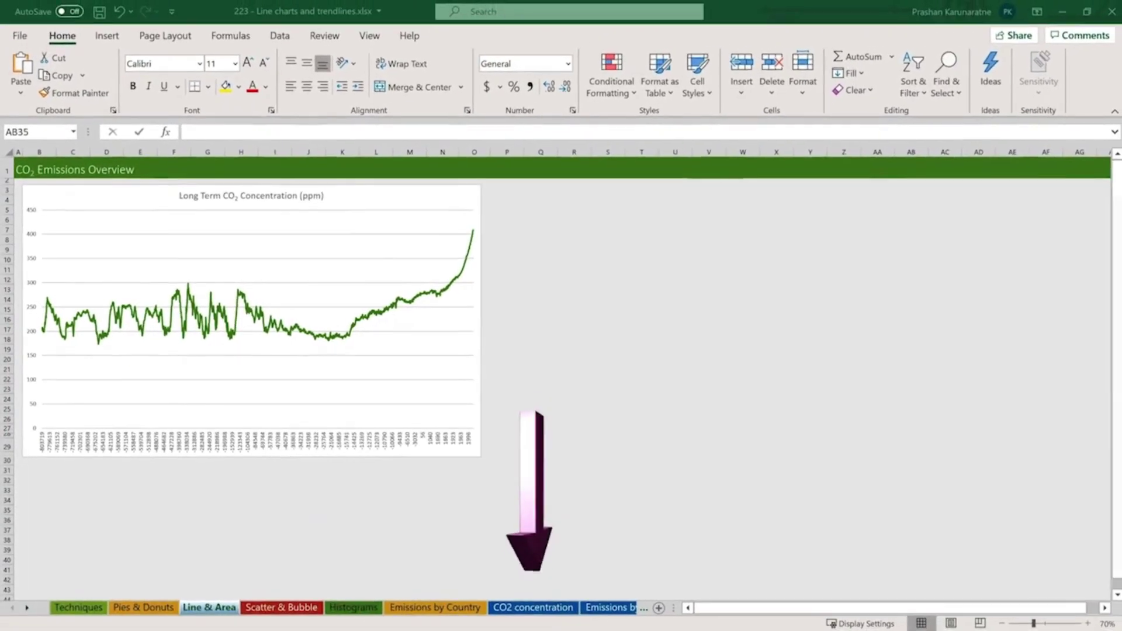
Step: On the CO2 concentration sheet, insert a basic 2-D line chart from the CO2 Concentration Forecast (ppm) column, including its header
click(522, 609)
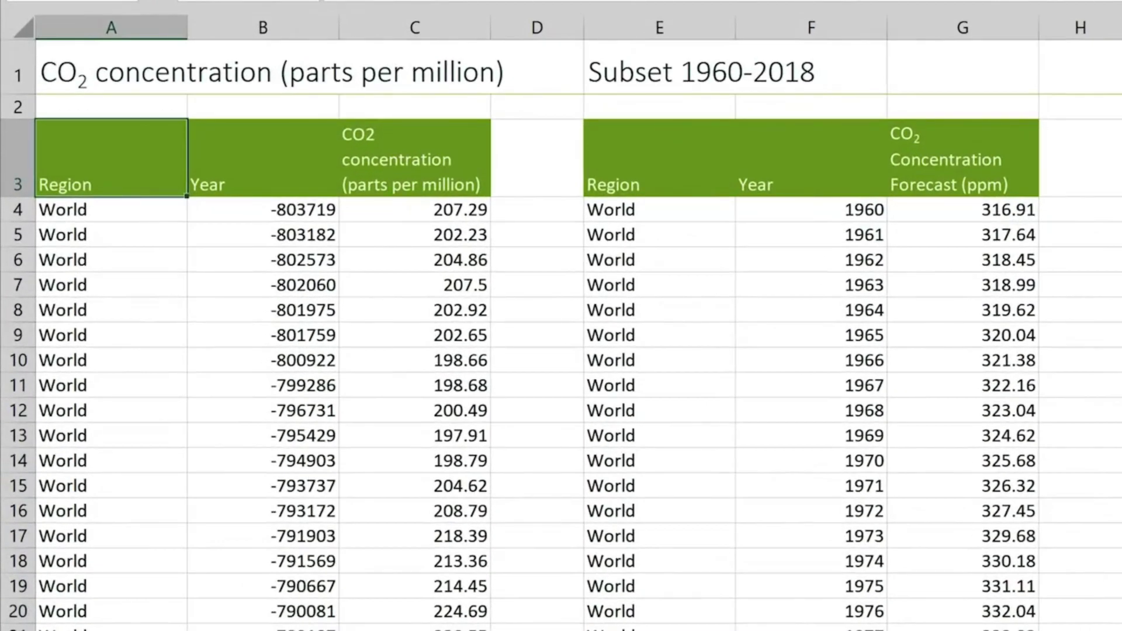
click(1004, 168)
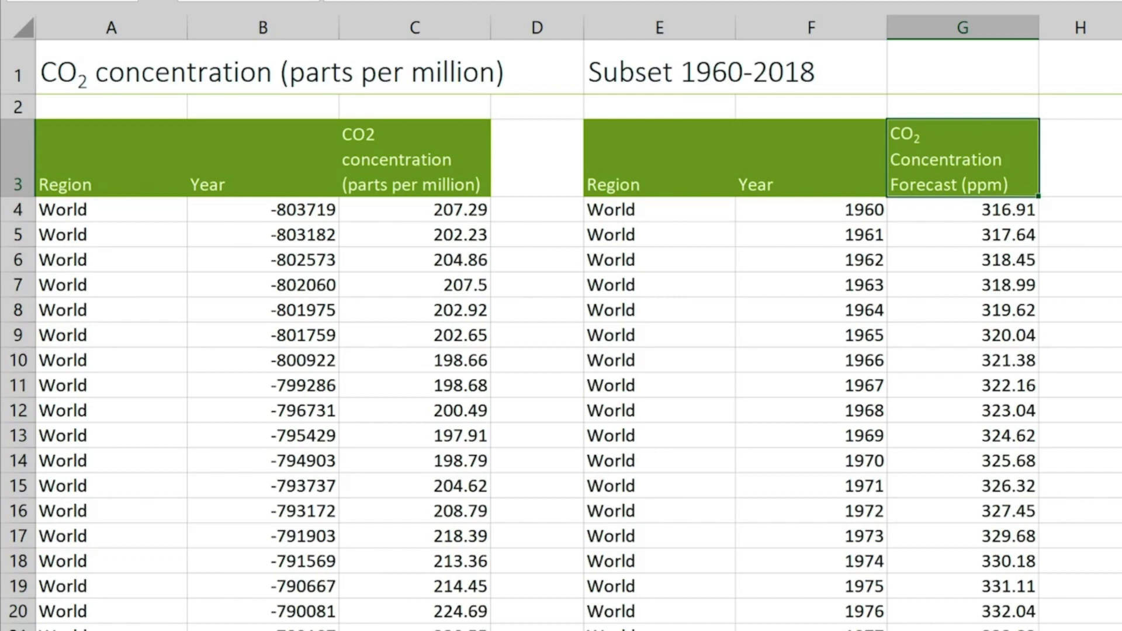
key(ctrl+shift+Down)
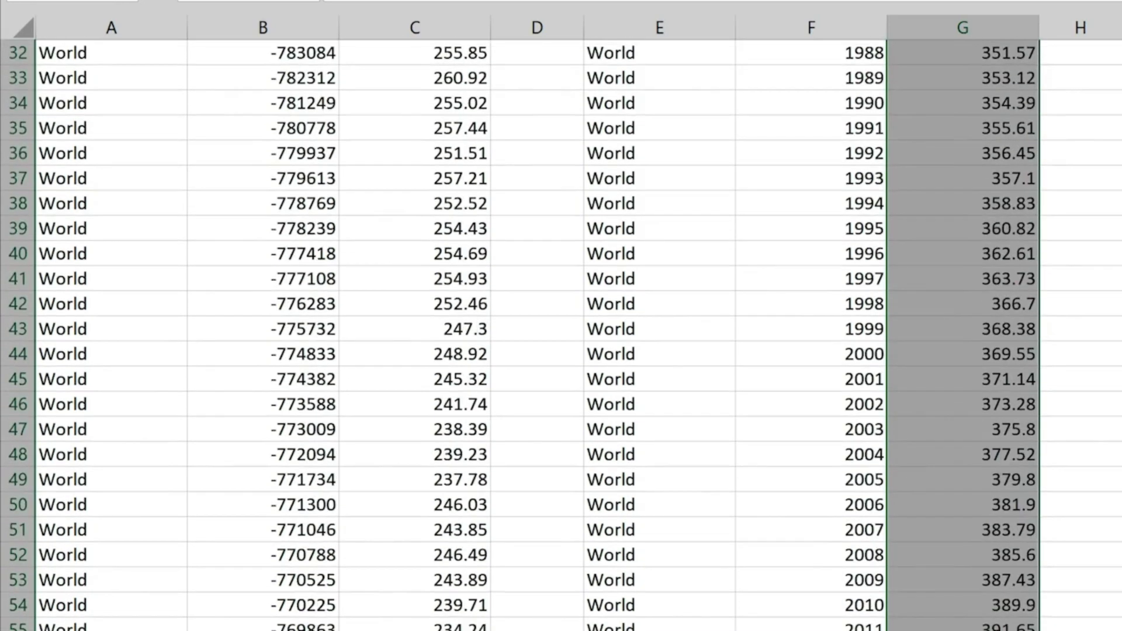
key(ctrl+BackSpace)
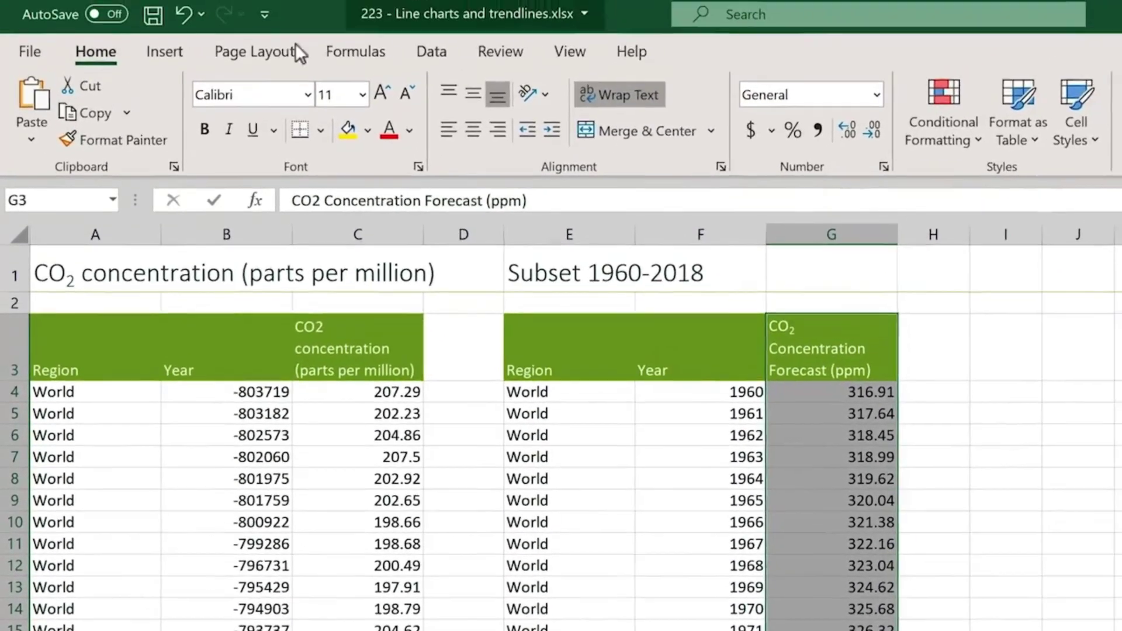
click(160, 51)
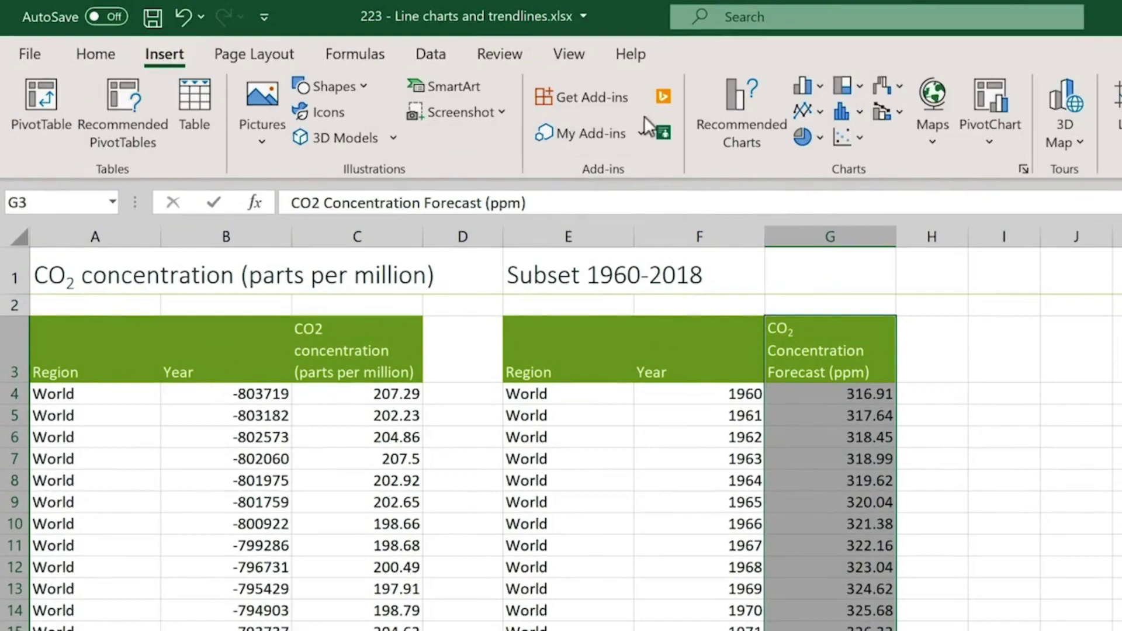
click(805, 107)
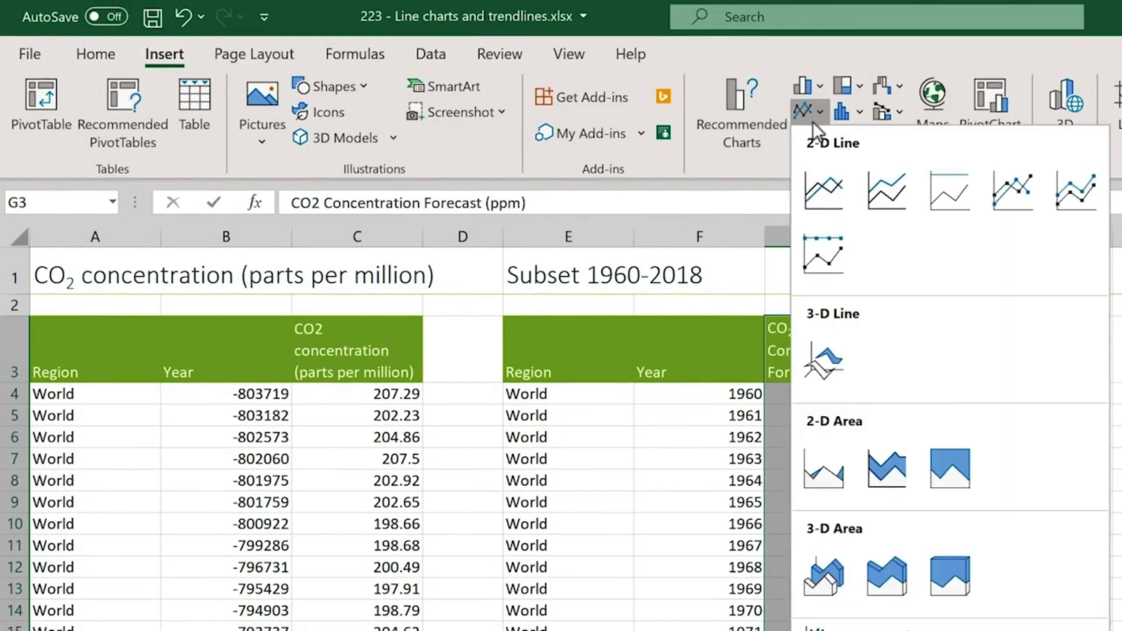
click(836, 203)
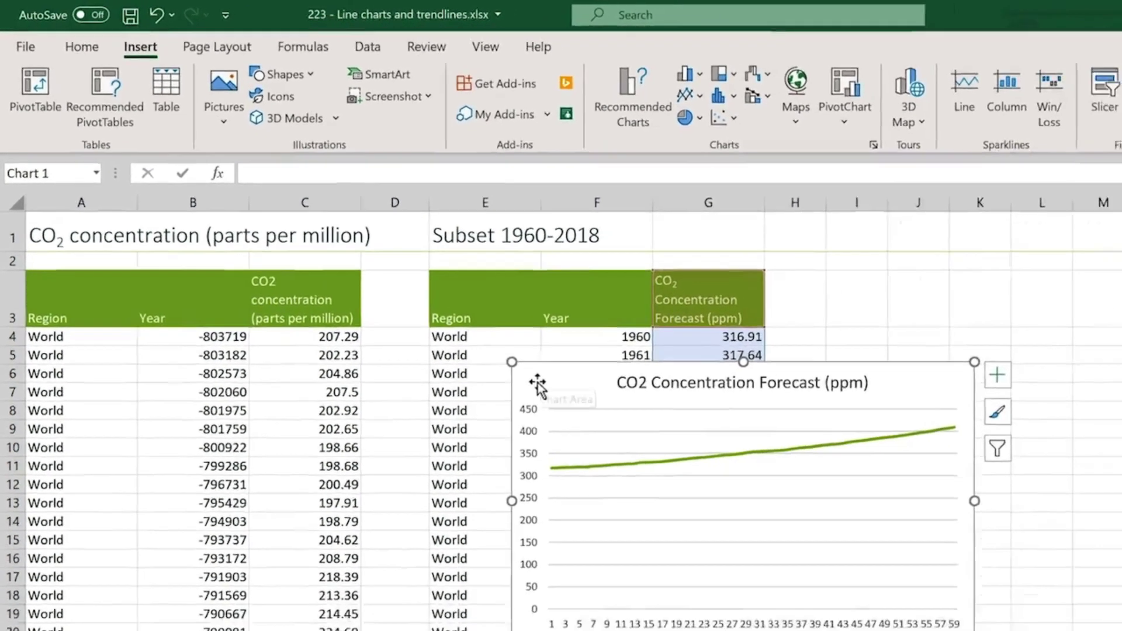
Step: Move the line chart clear of the 1960-2018 subset table, with its upper-left corner in cell H2
drag(628, 449, 910, 361)
drag(627, 248, 652, 213)
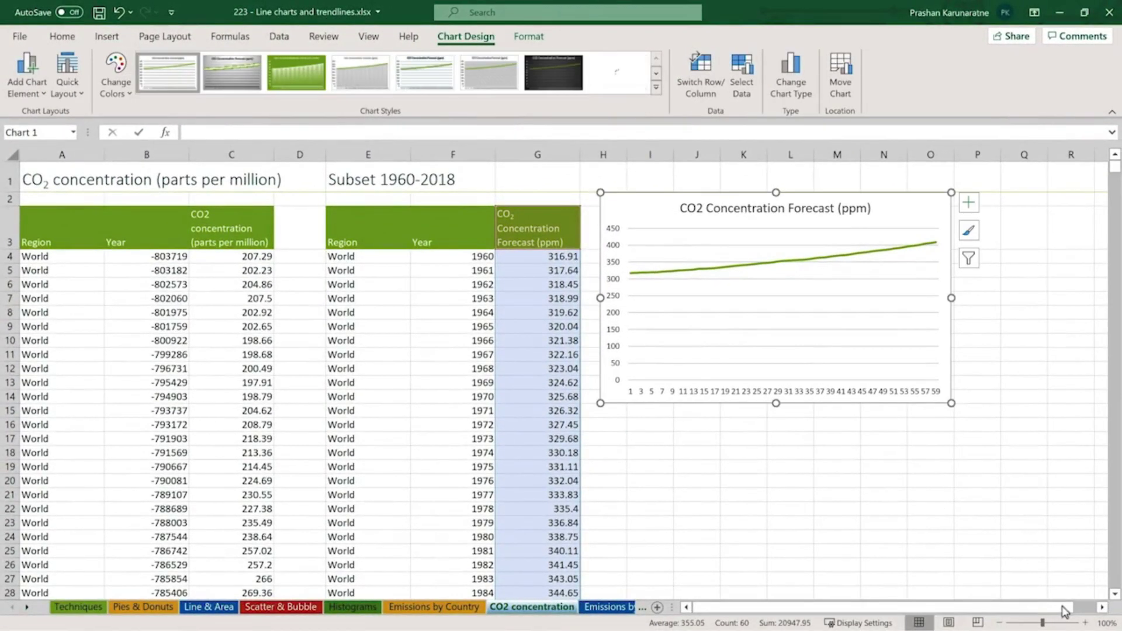
click(1102, 608)
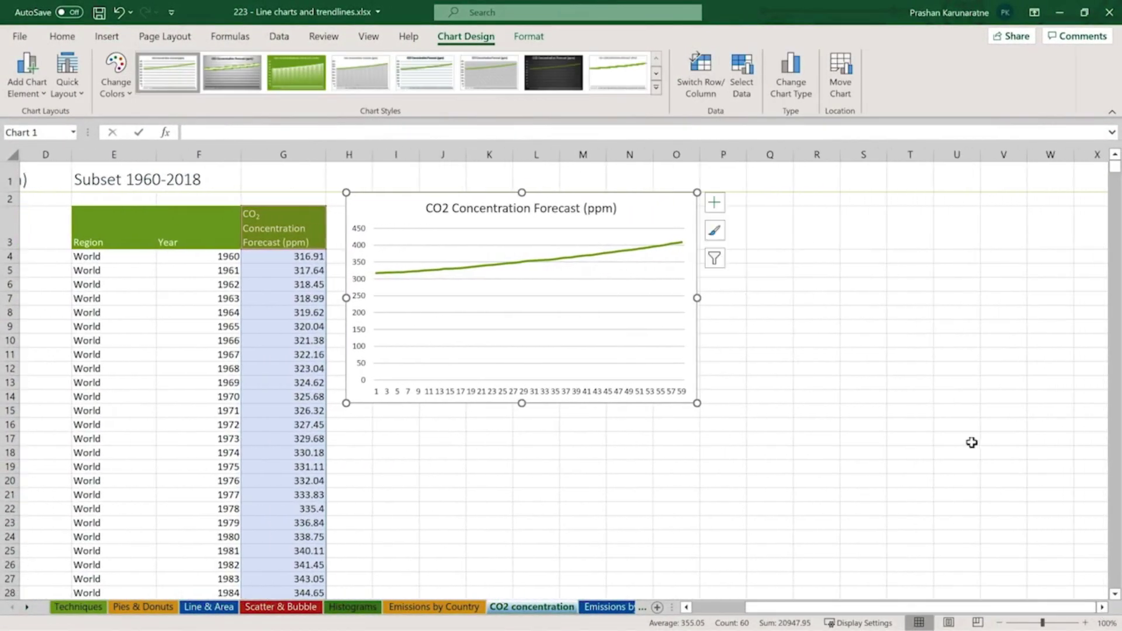
Step: Set the chart's height to 14 cm and its width to 24 cm
click(542, 43)
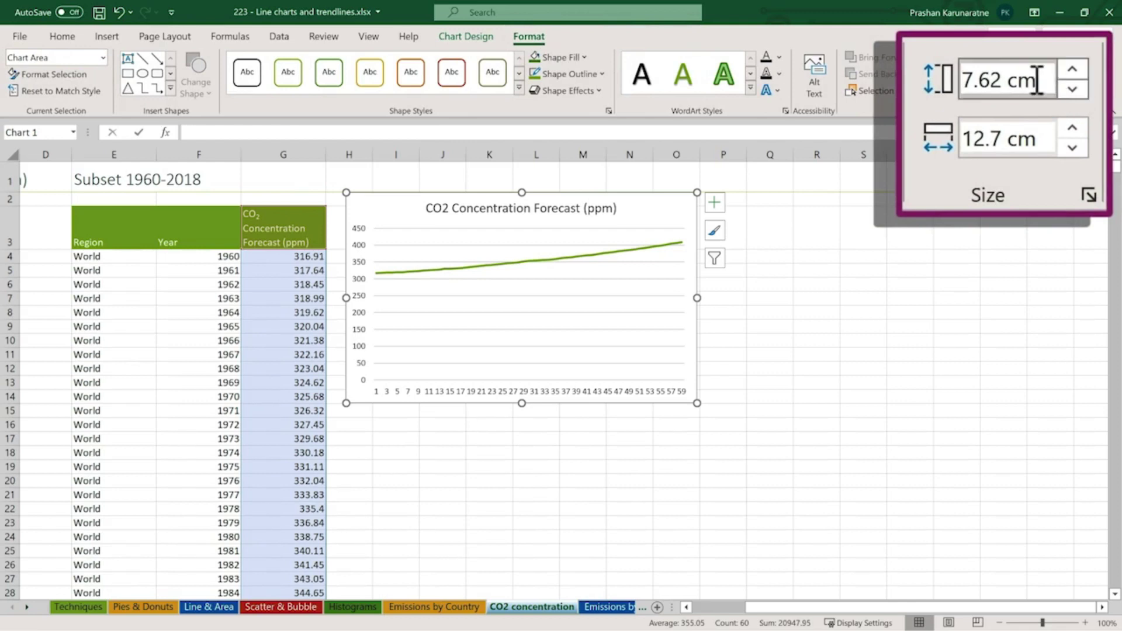
double_click(1009, 77)
drag(1048, 82, 928, 84)
text(14)
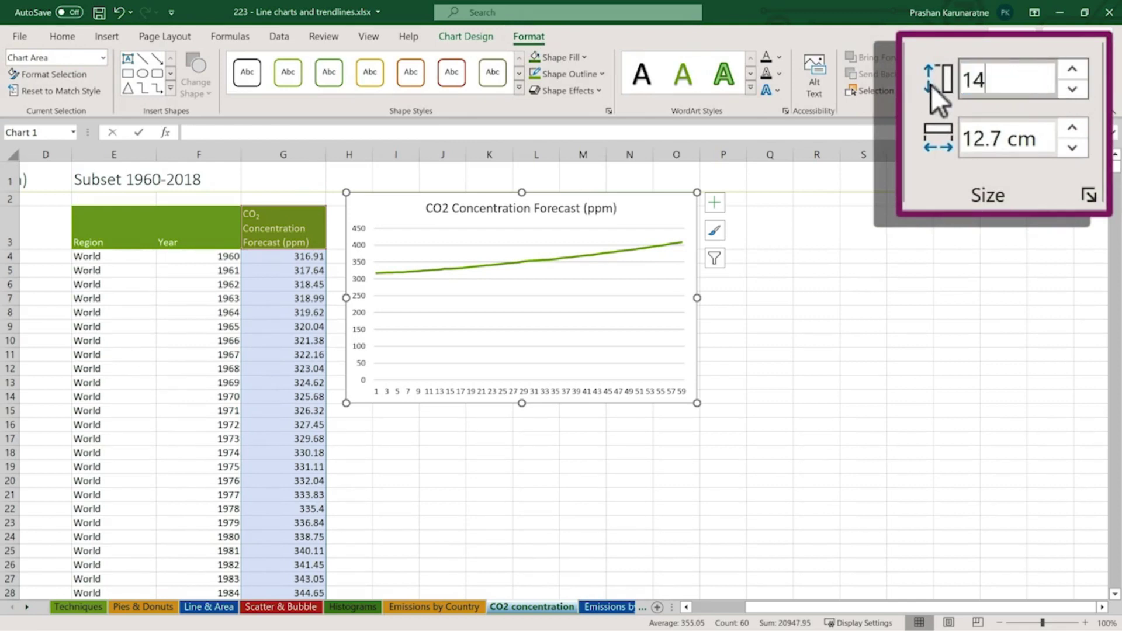
click(980, 147)
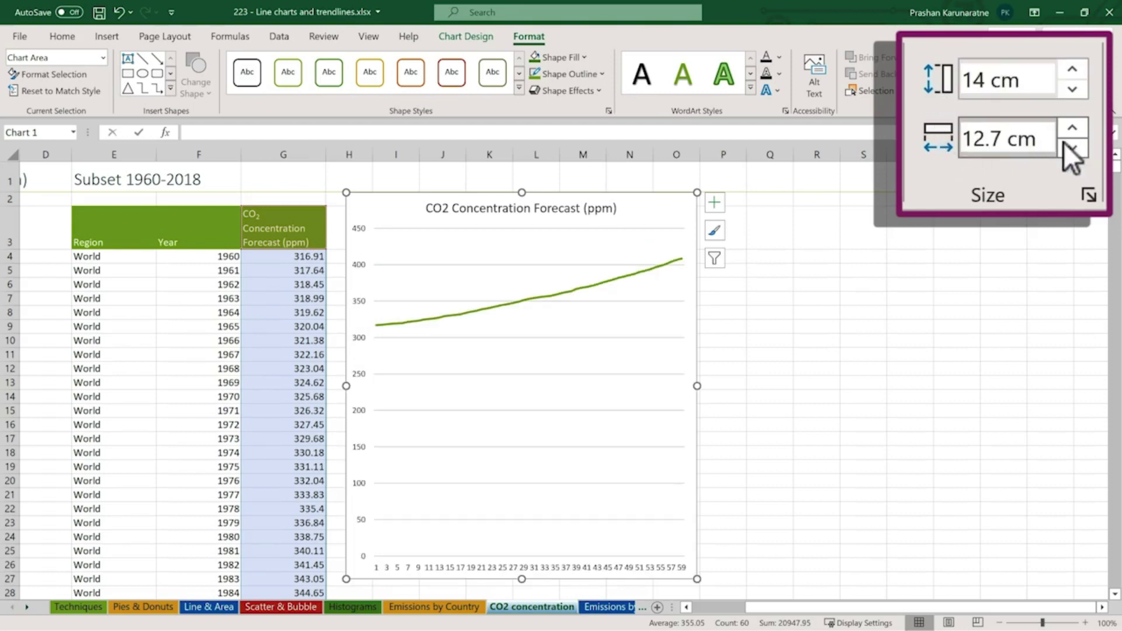
drag(1070, 155, 935, 130)
text(24)
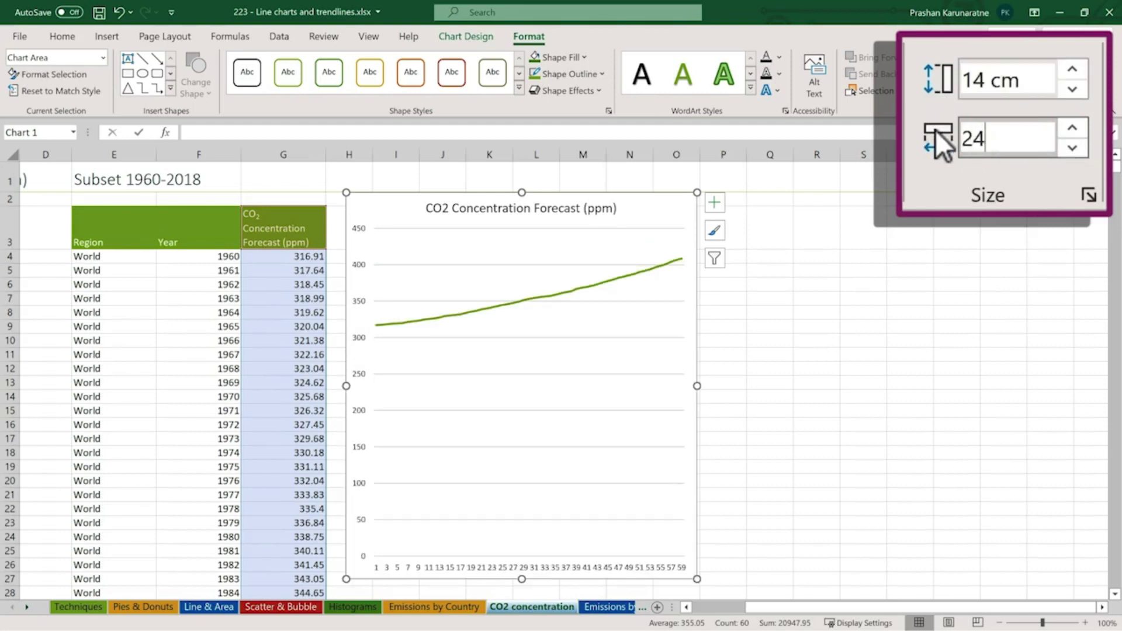
key(Return)
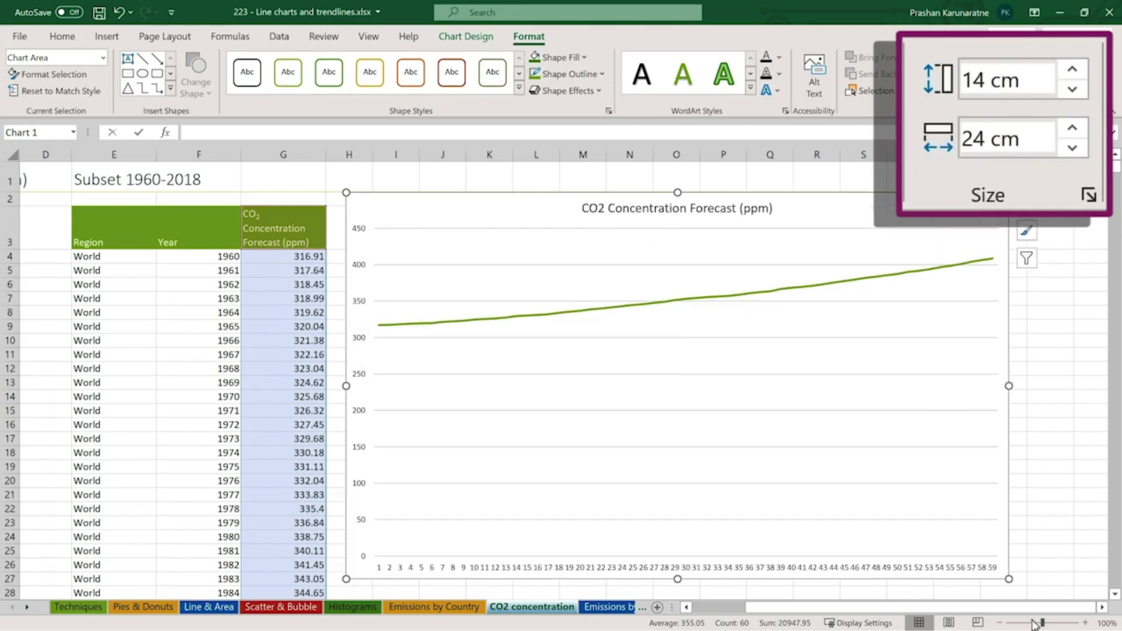
Step: Apply the chart style with a light grey gradient background and vertical drop lines beneath the line
click(1000, 623)
click(1000, 623)
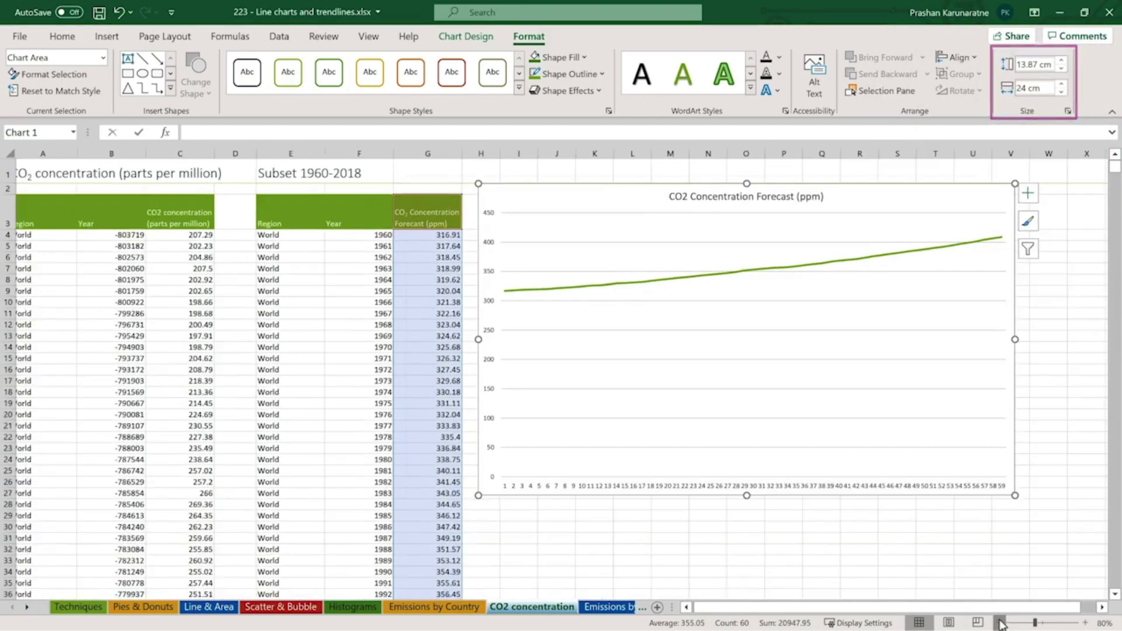
drag(1087, 608, 1102, 608)
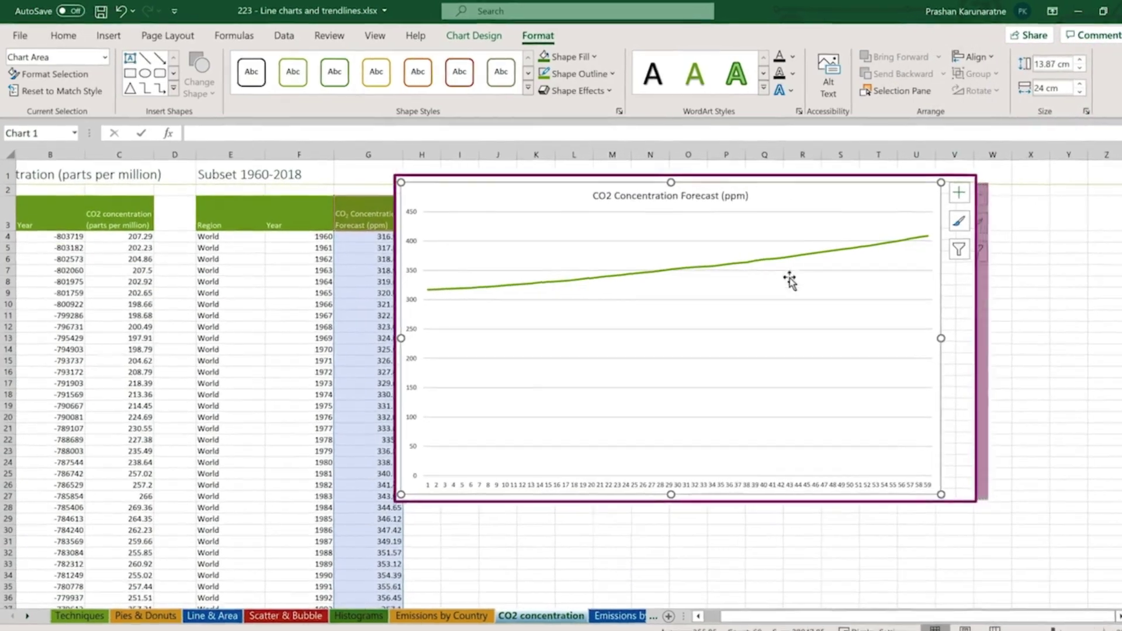
drag(879, 207, 647, 177)
drag(846, 207, 812, 189)
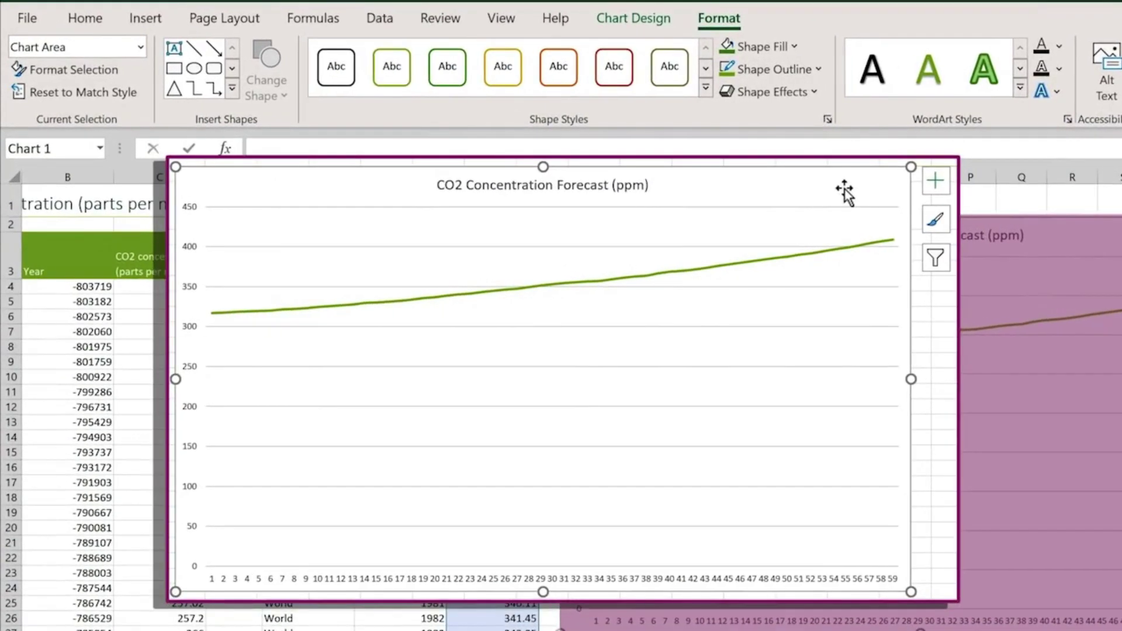
click(610, 21)
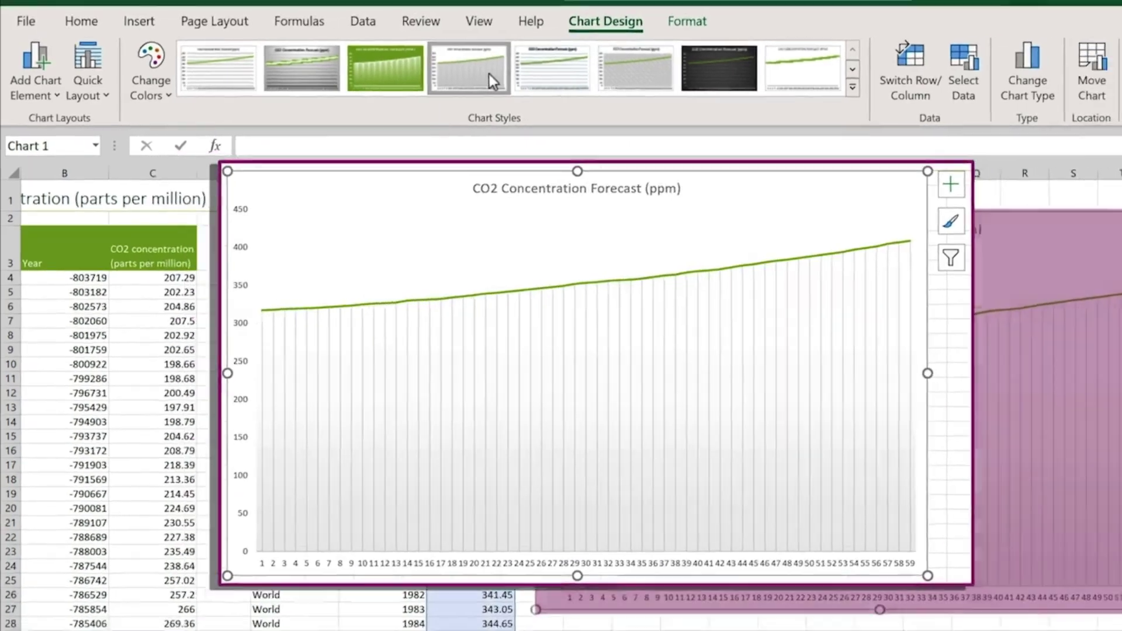
click(489, 74)
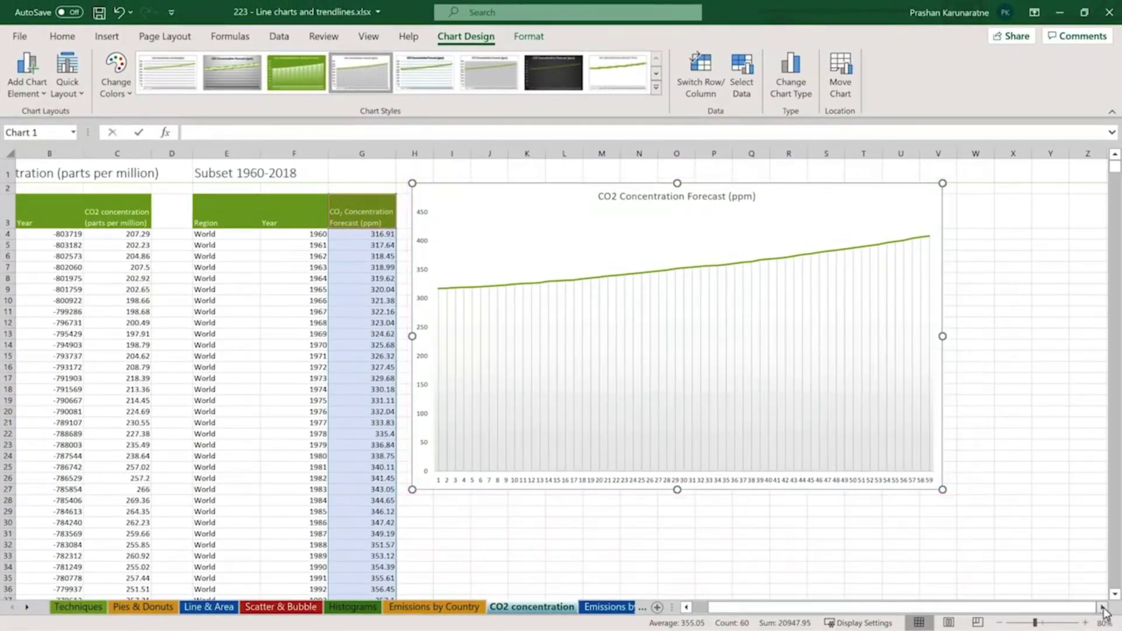
Step: Set the chart's horizontal axis labels to the years in F4:F72 of the CO2 concentration sheet
click(1103, 607)
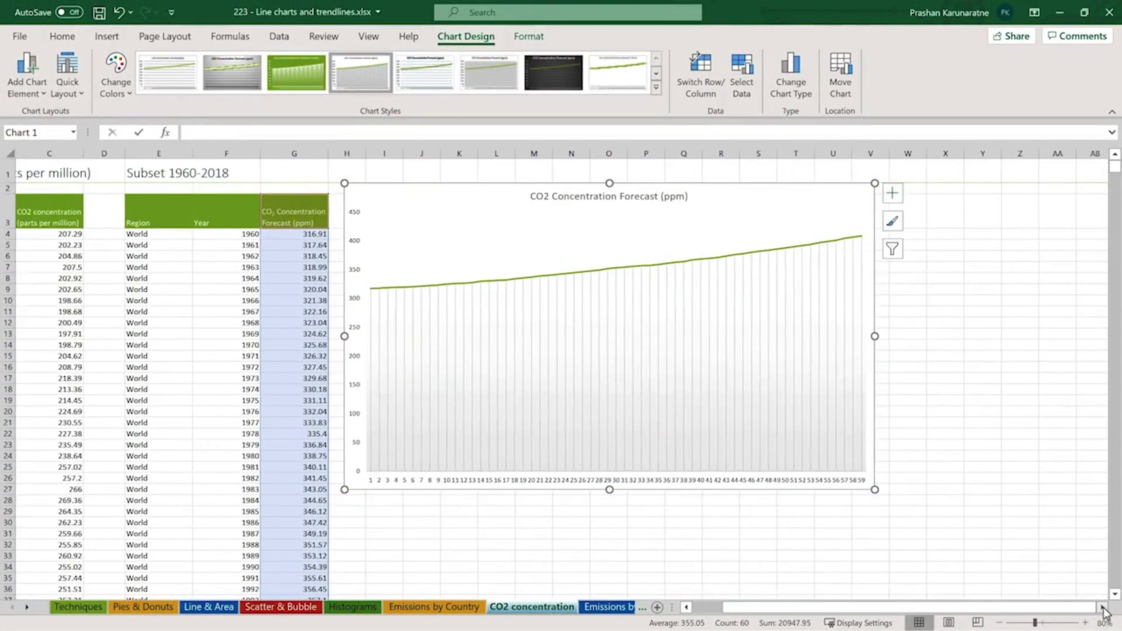
click(1104, 607)
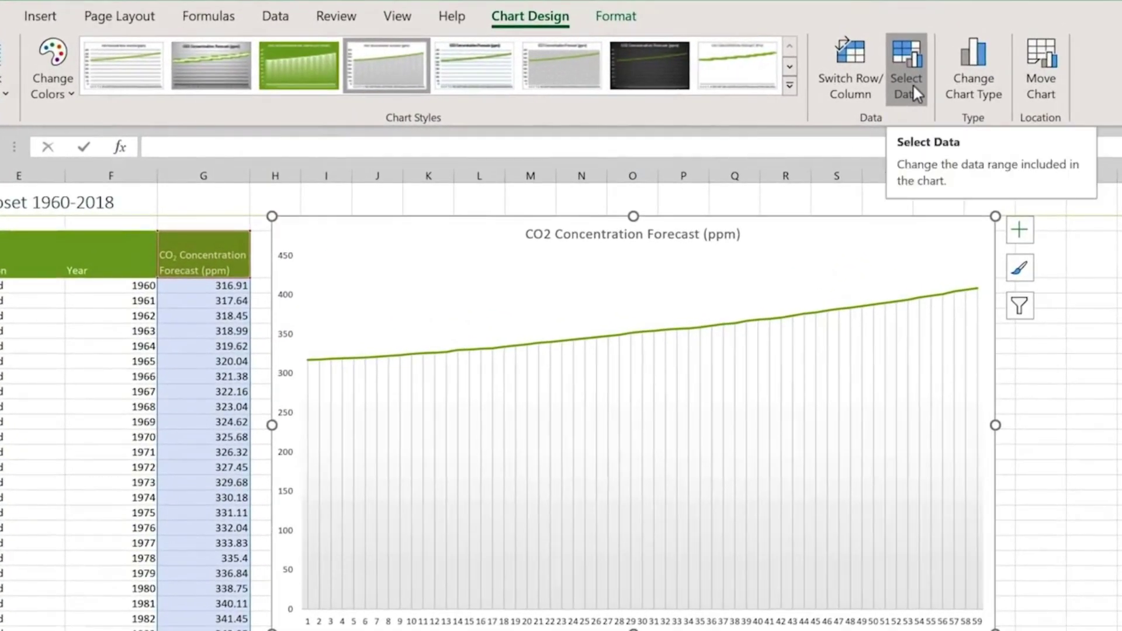
click(913, 83)
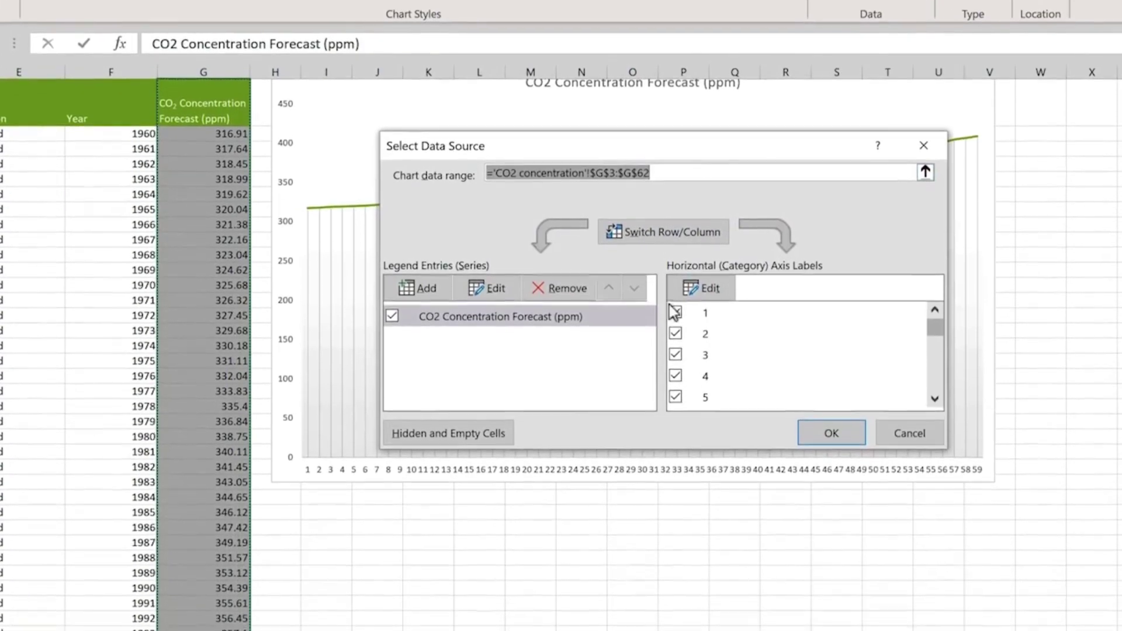
click(699, 288)
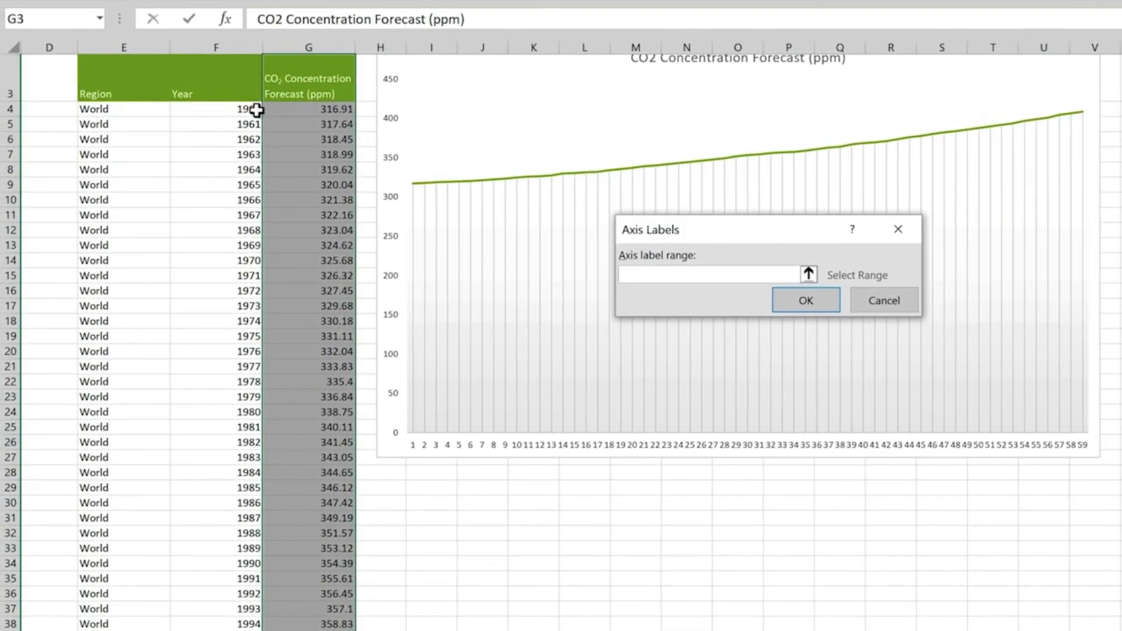
click(242, 107)
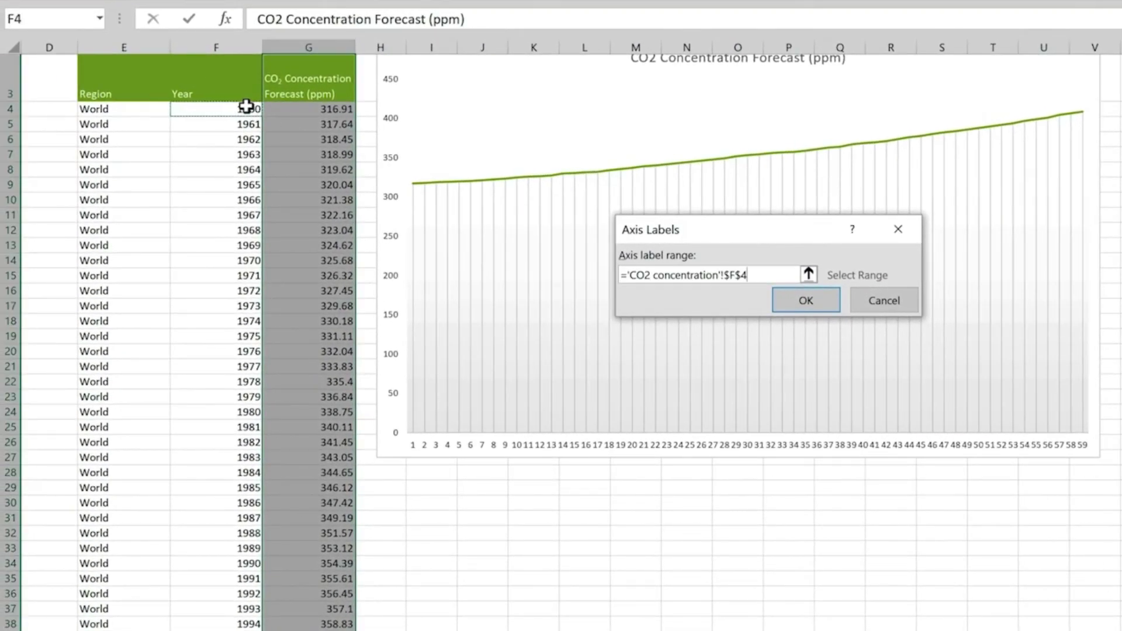
key(ctrl+shift+Down)
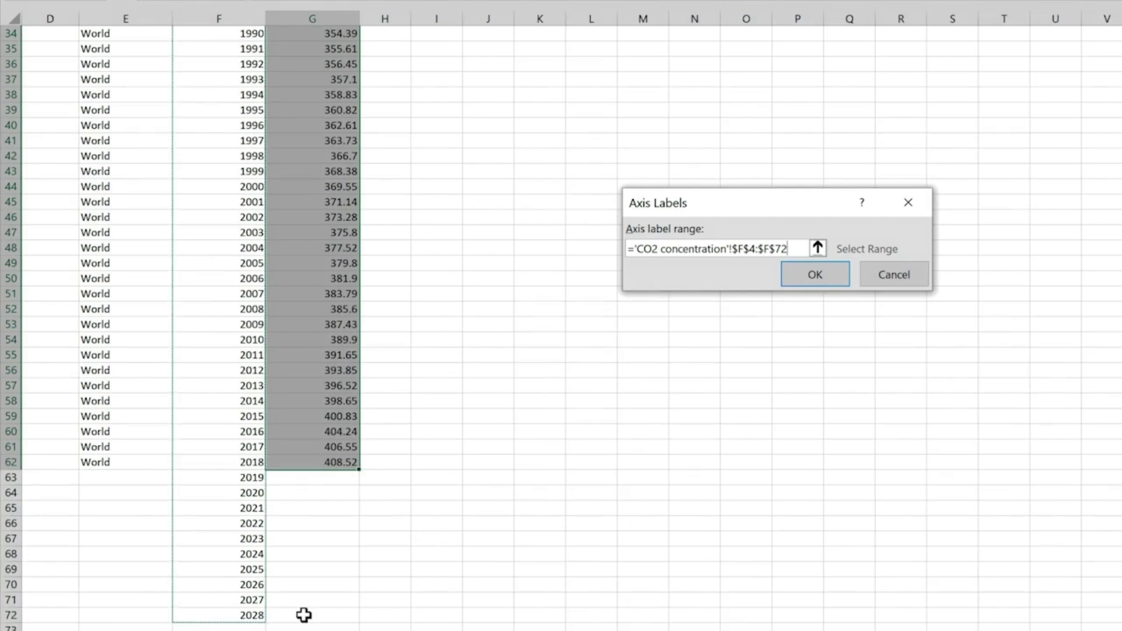
click(808, 272)
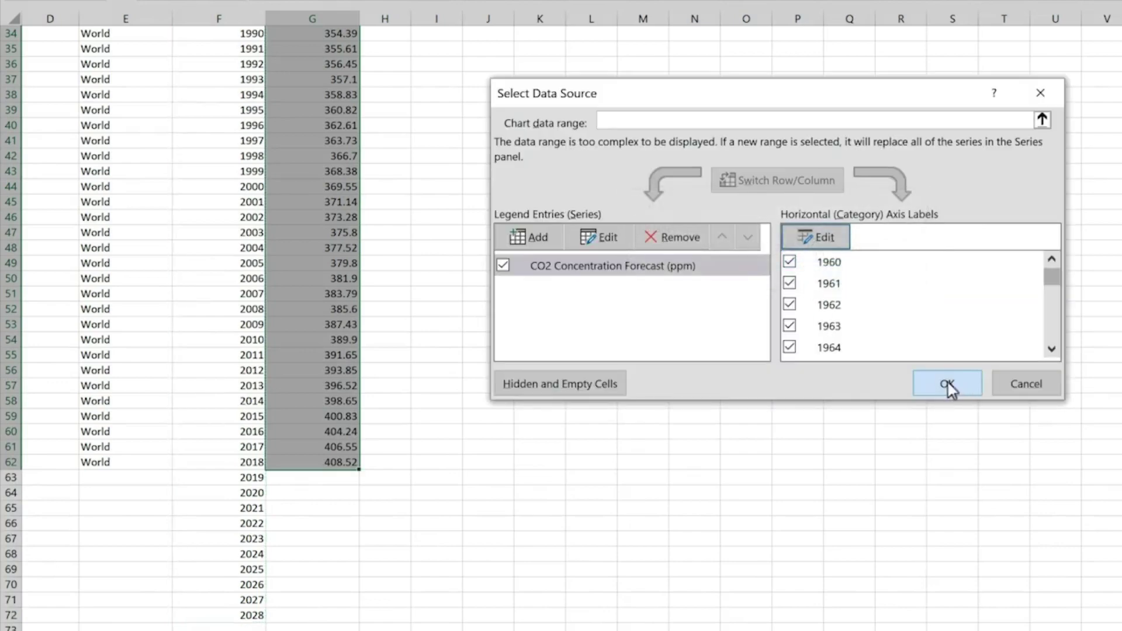
click(954, 385)
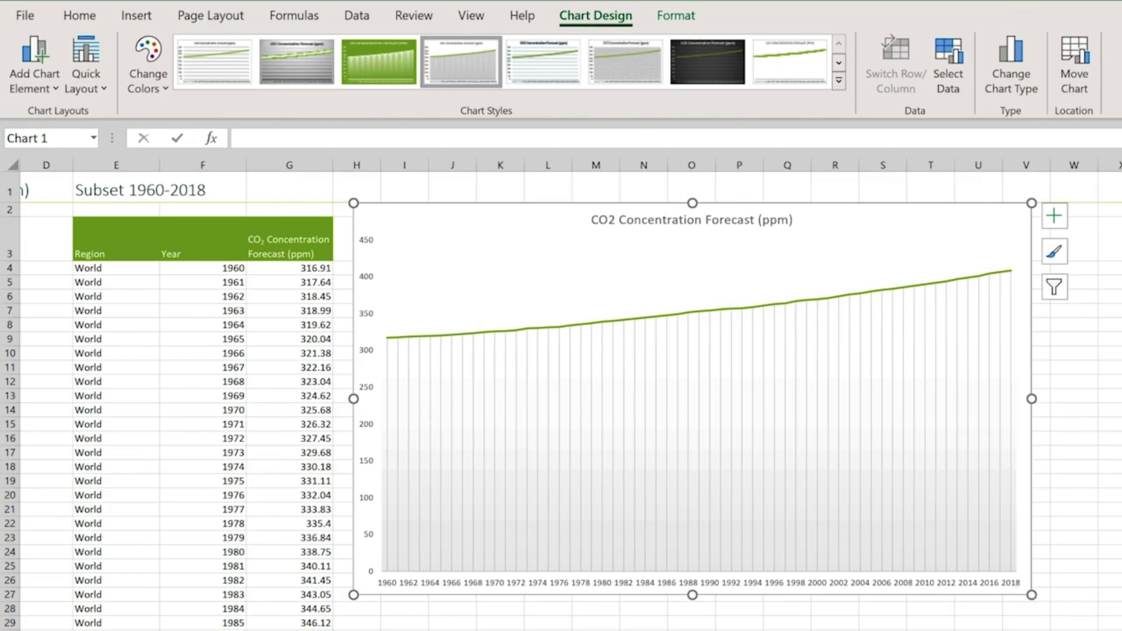
Step: Format the 2 in the chart title's CO2 as subscript and deselect the title
scroll(1020, 596, right, 1)
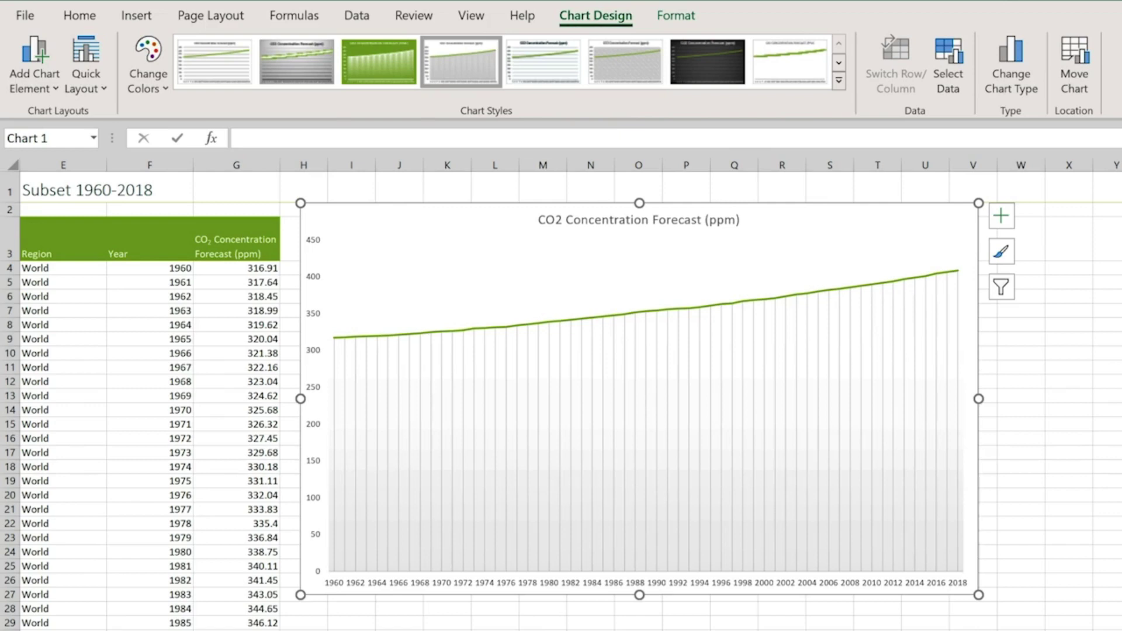
click(570, 221)
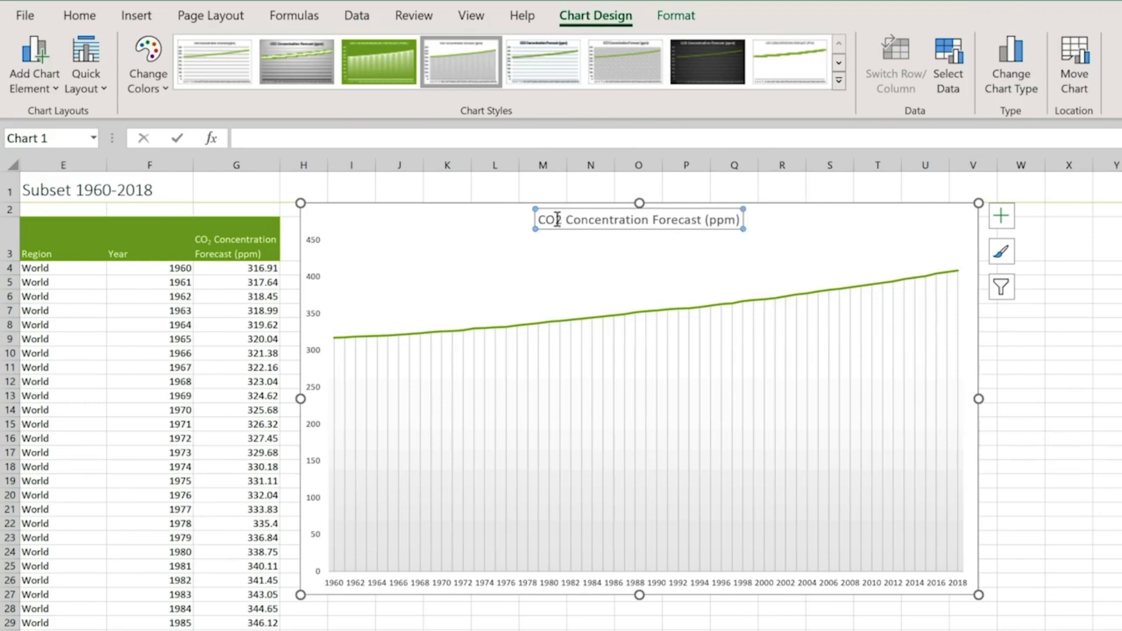
drag(555, 221, 561, 220)
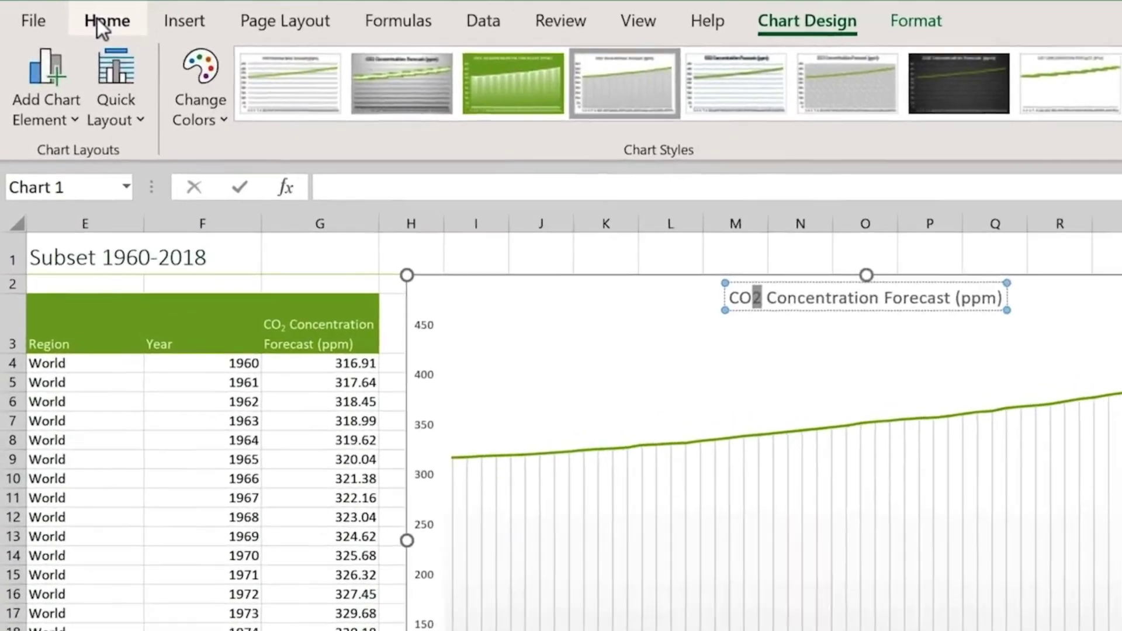
click(81, 22)
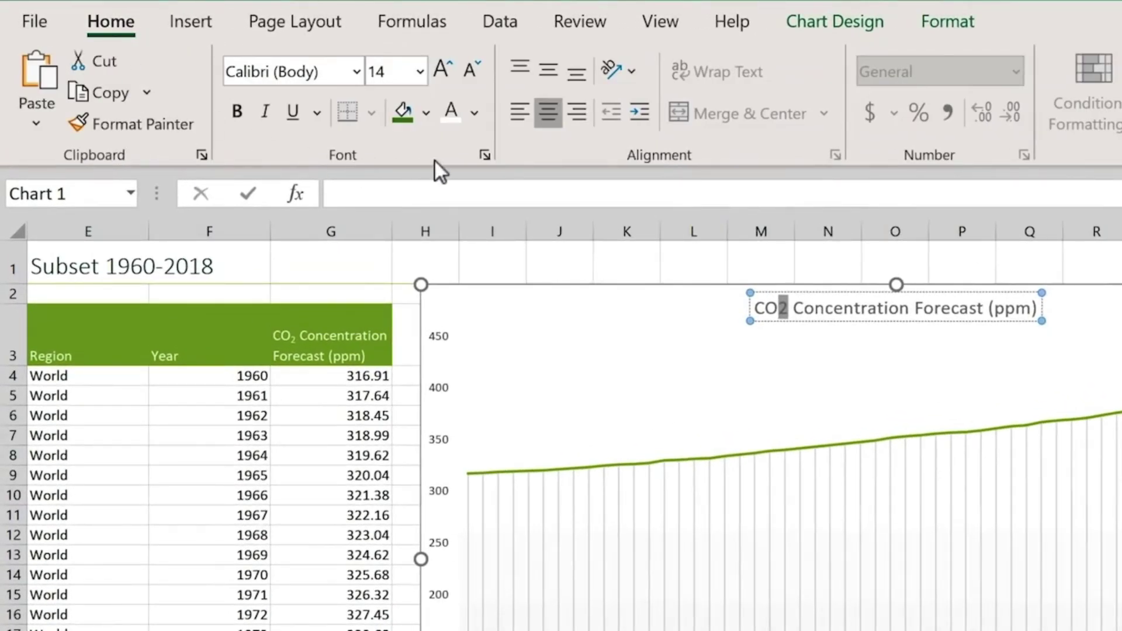
click(484, 155)
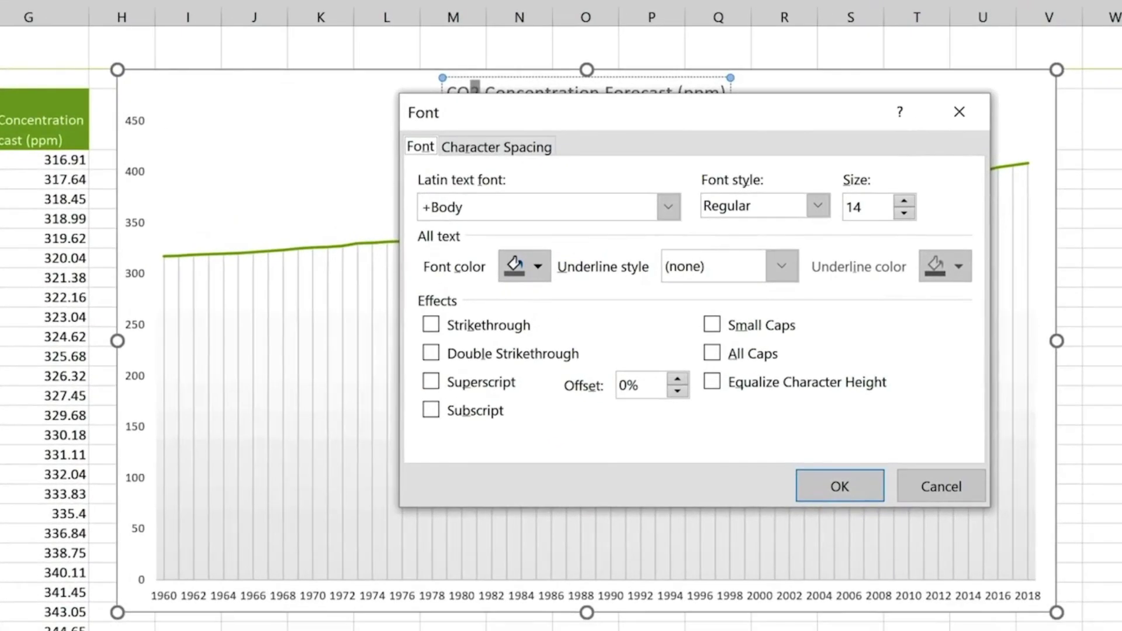
click(437, 413)
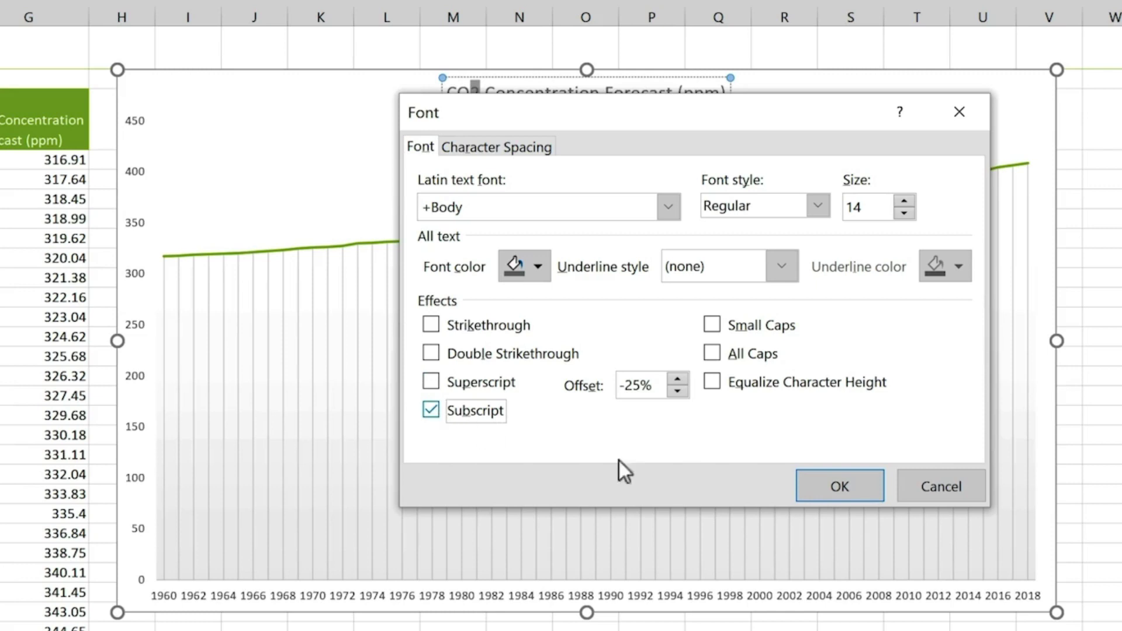
click(841, 487)
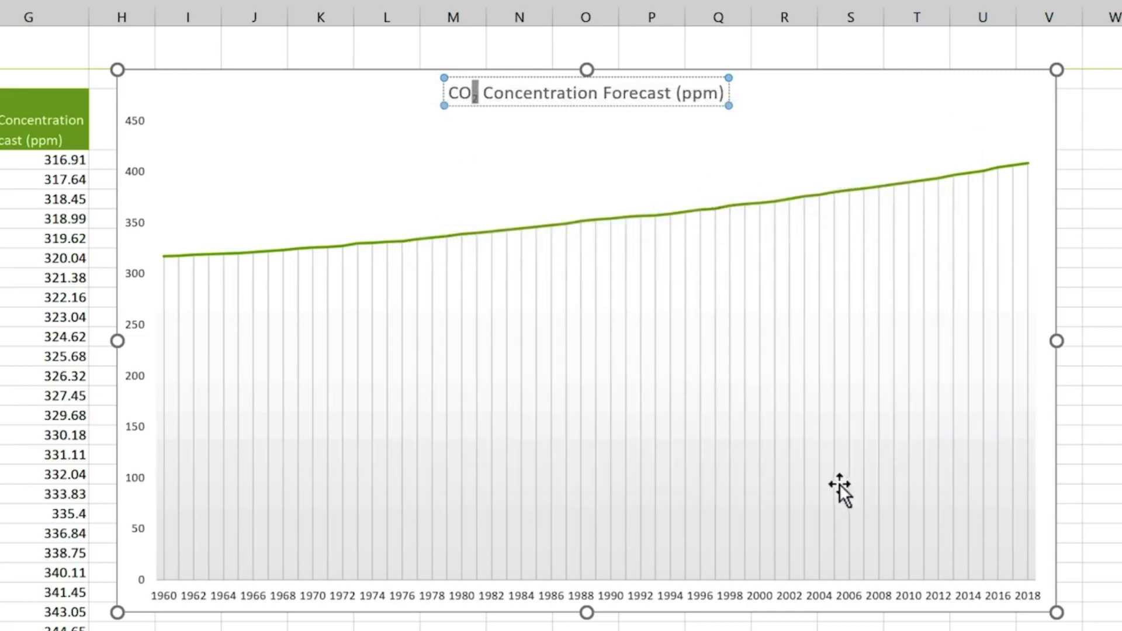
click(751, 159)
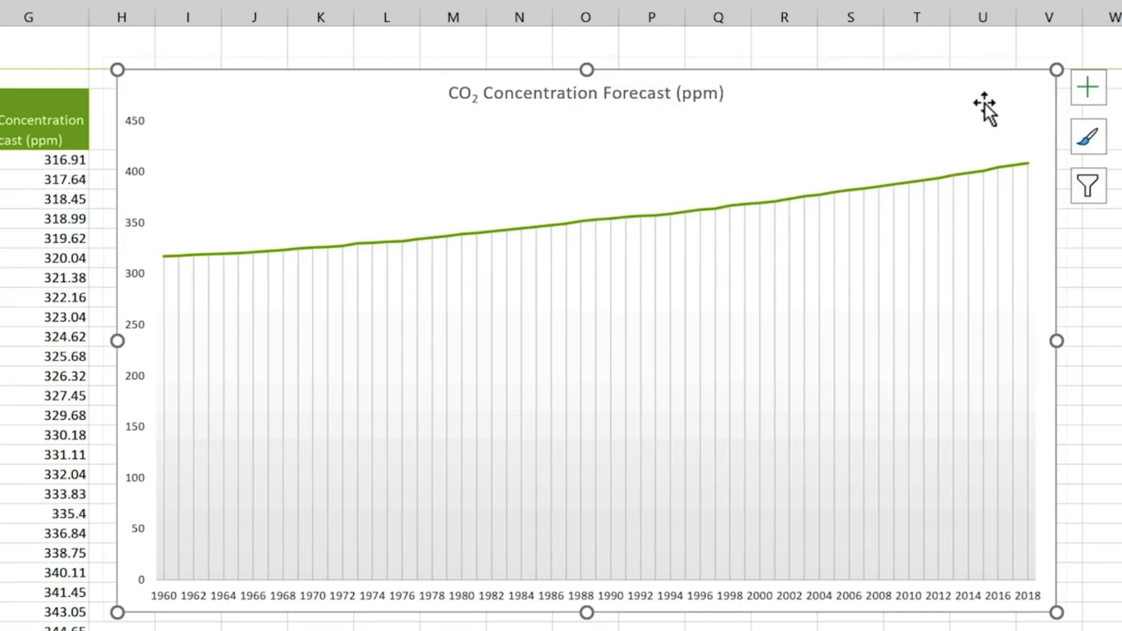
Step: Set the minimum bound of the chart's vertical axis to 300
click(138, 273)
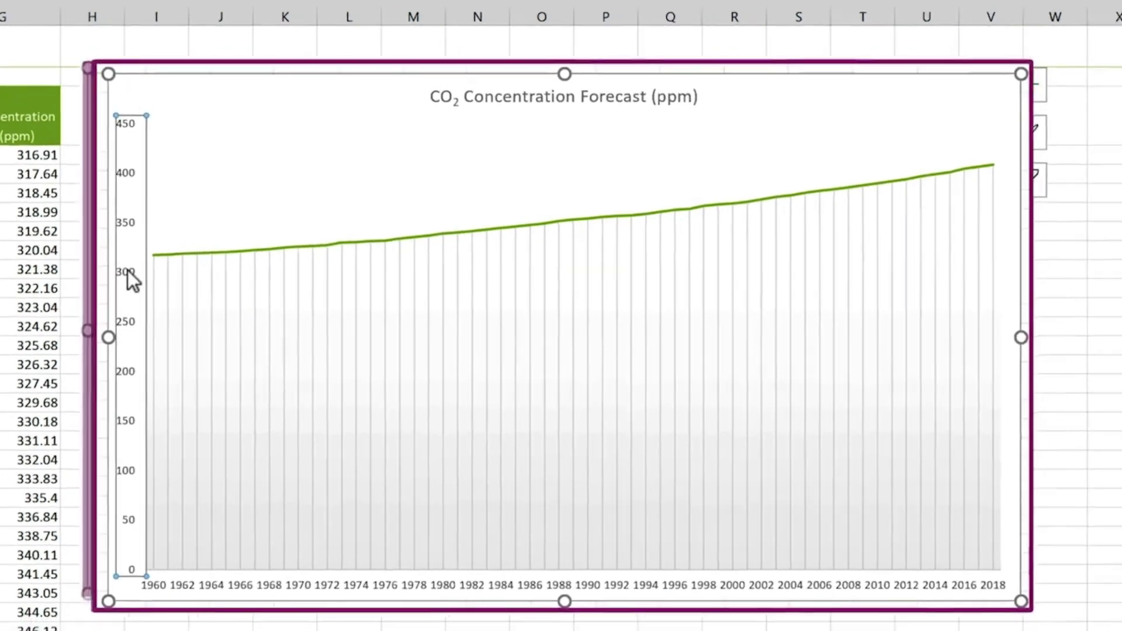
double_click(138, 272)
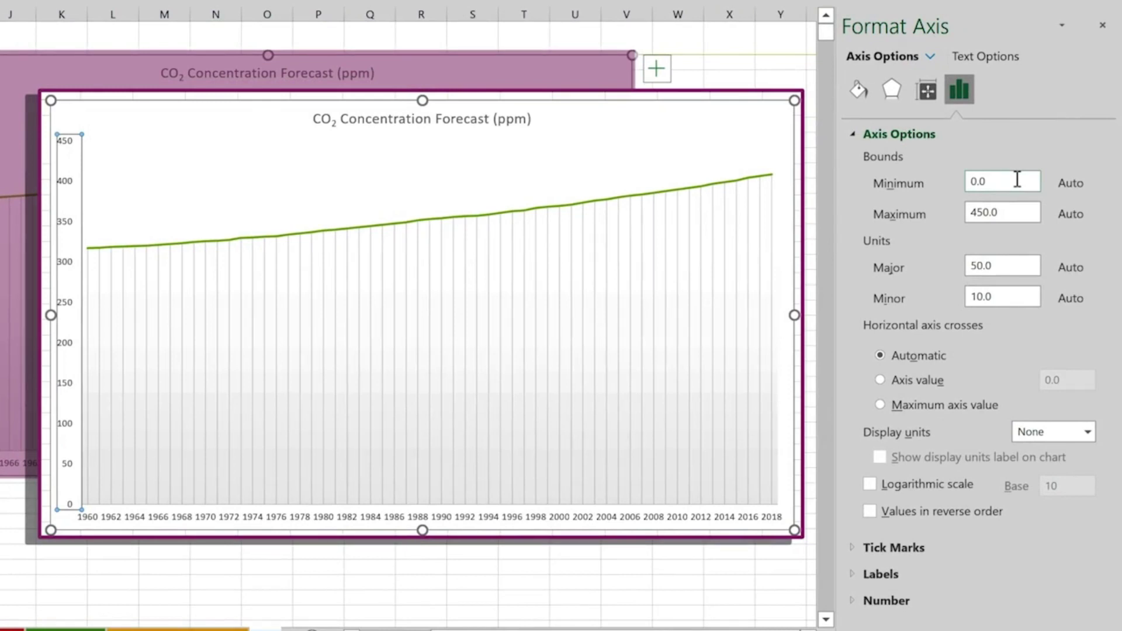
click(1017, 179)
text(300)
key(Return)
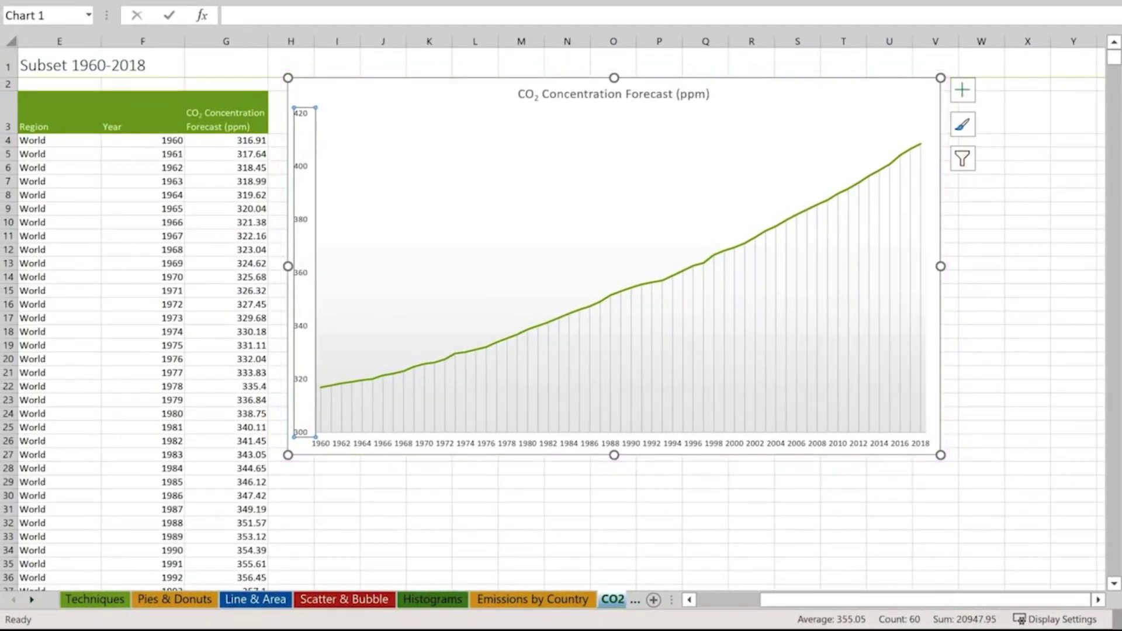
Step: Try showing data labels on every point of the CO2 line and remove them again
click(920, 145)
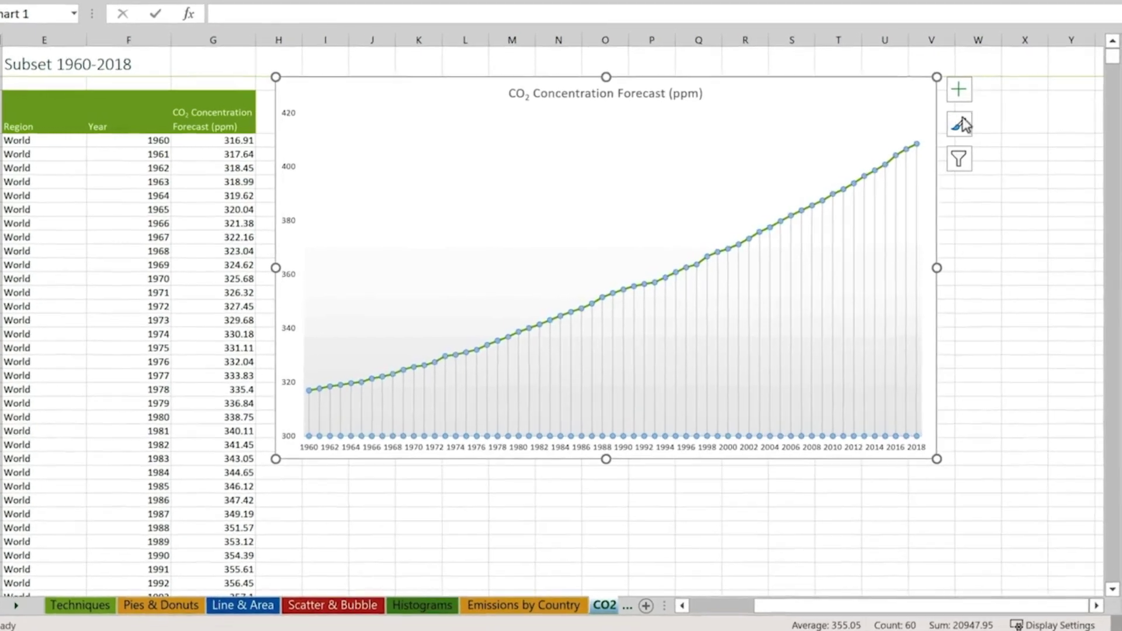
click(962, 90)
click(952, 178)
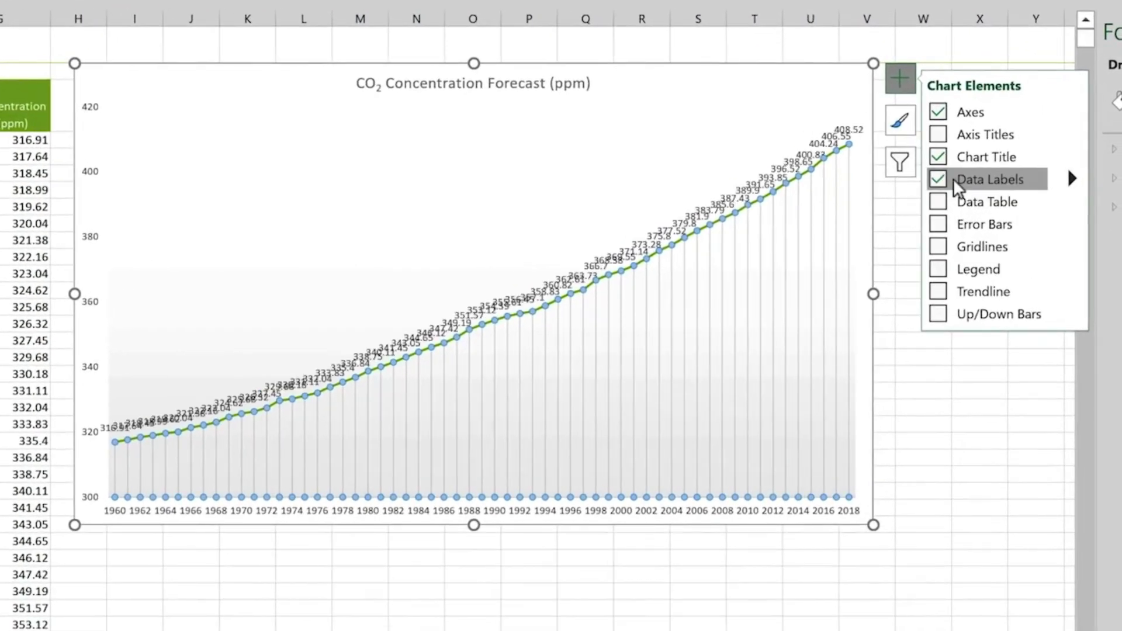
click(944, 178)
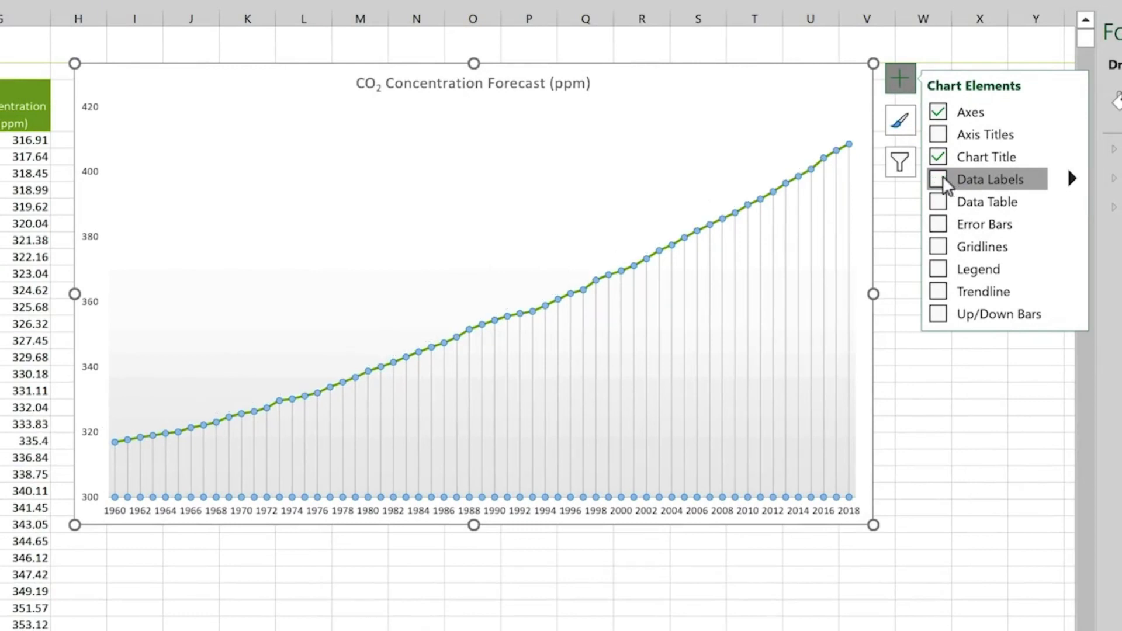
Step: Add a data label to only the last point of the line, for 2018
click(803, 171)
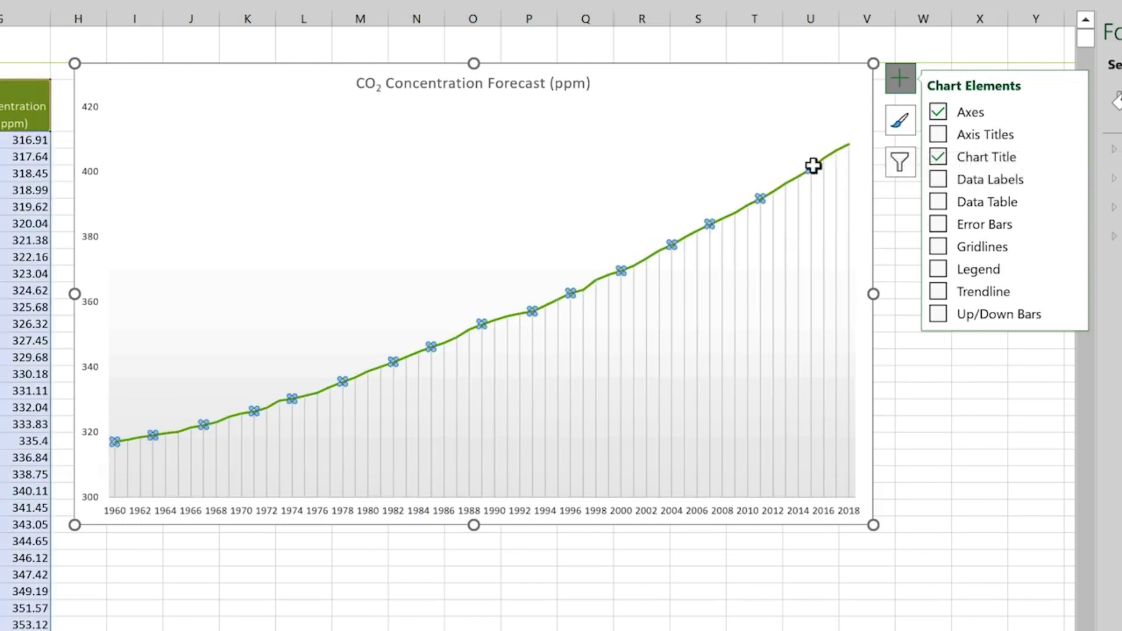
click(826, 157)
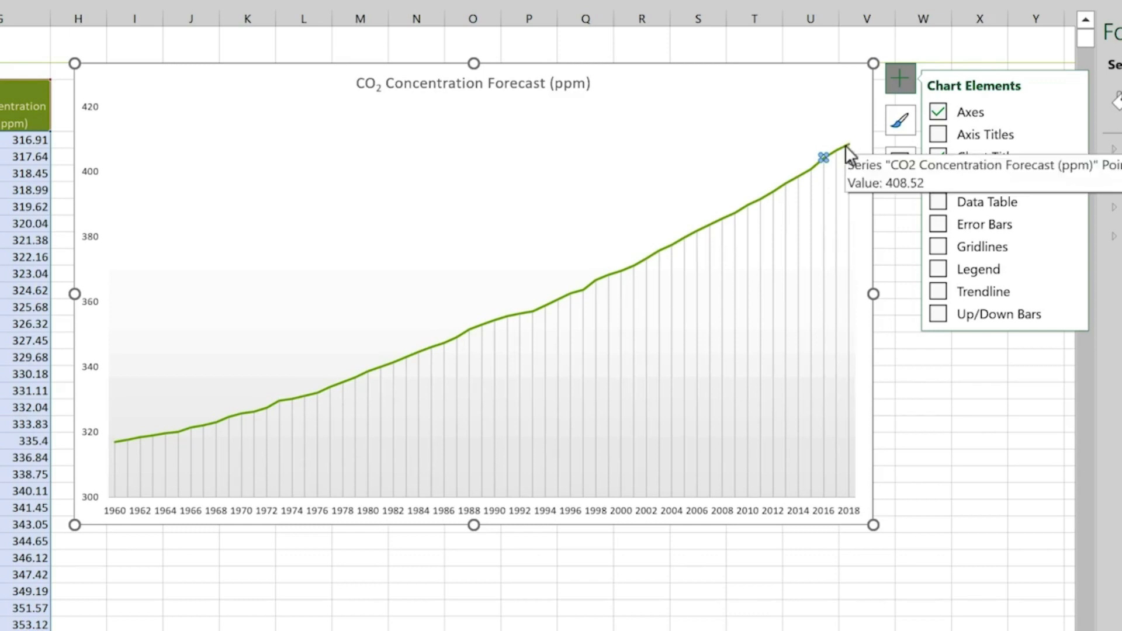
click(846, 146)
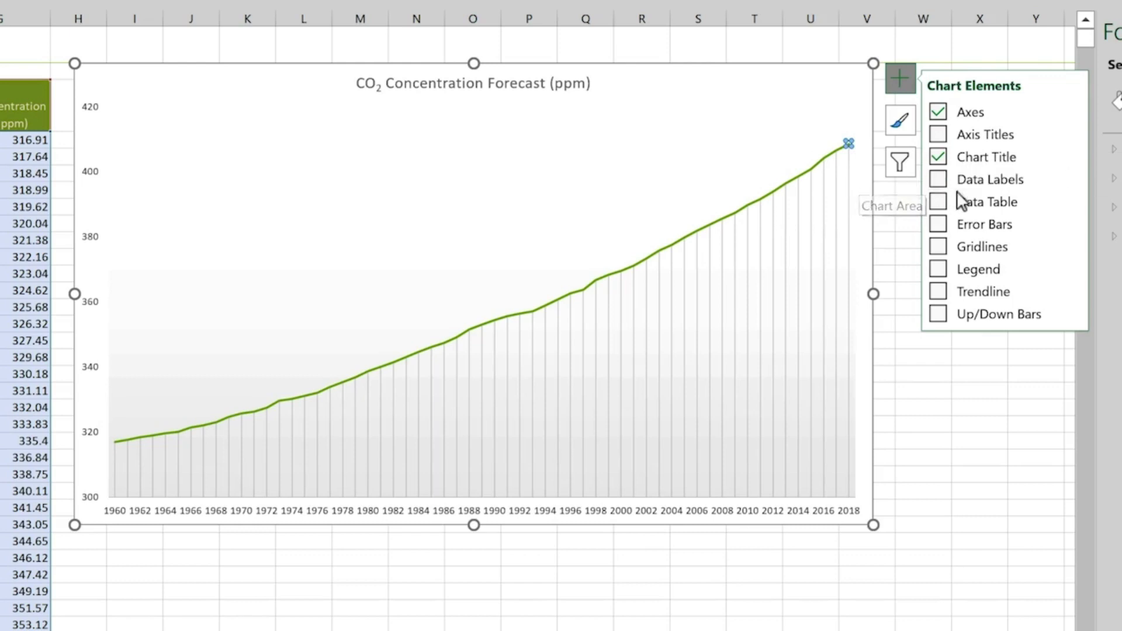
click(938, 179)
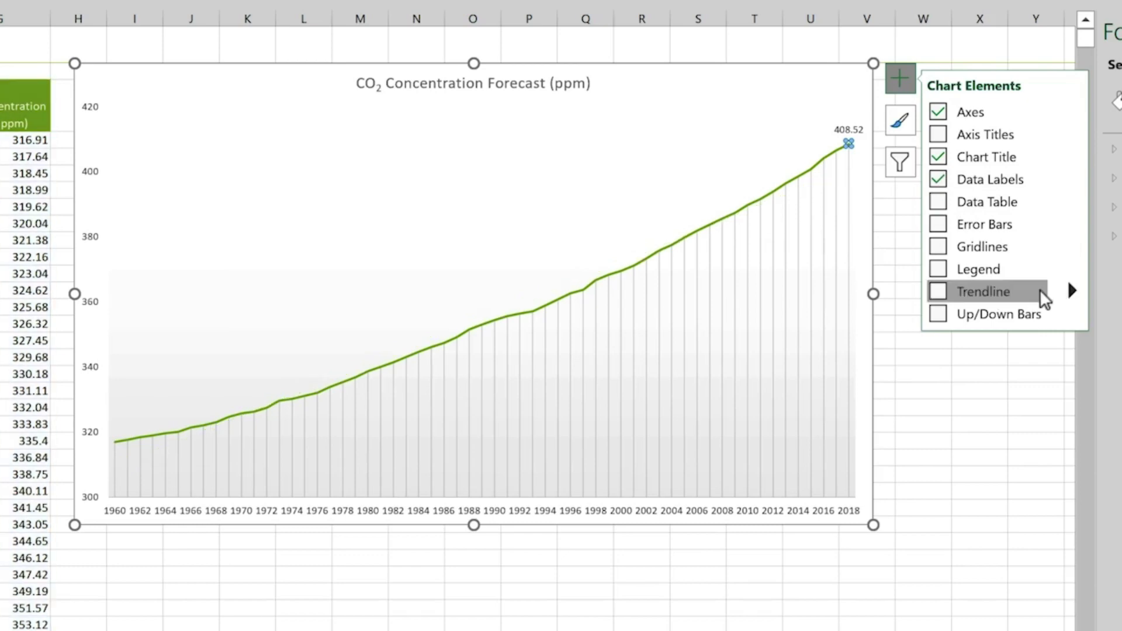
Step: Add an exponential trendline to the CO2 line and display its R-squared value on the chart
click(1075, 292)
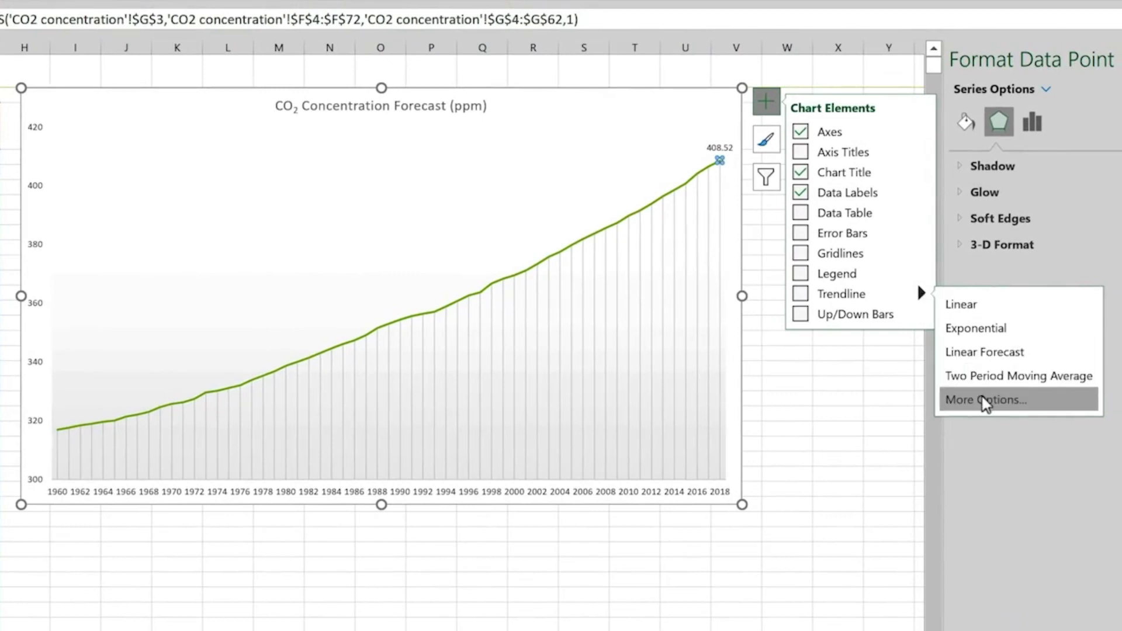
click(1029, 405)
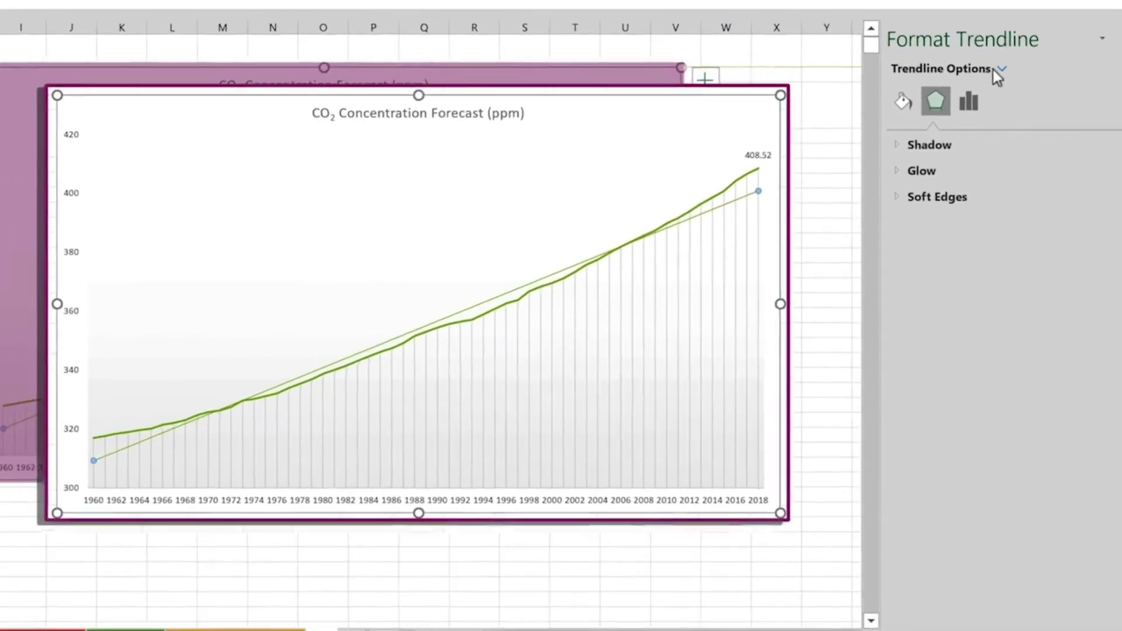
click(940, 84)
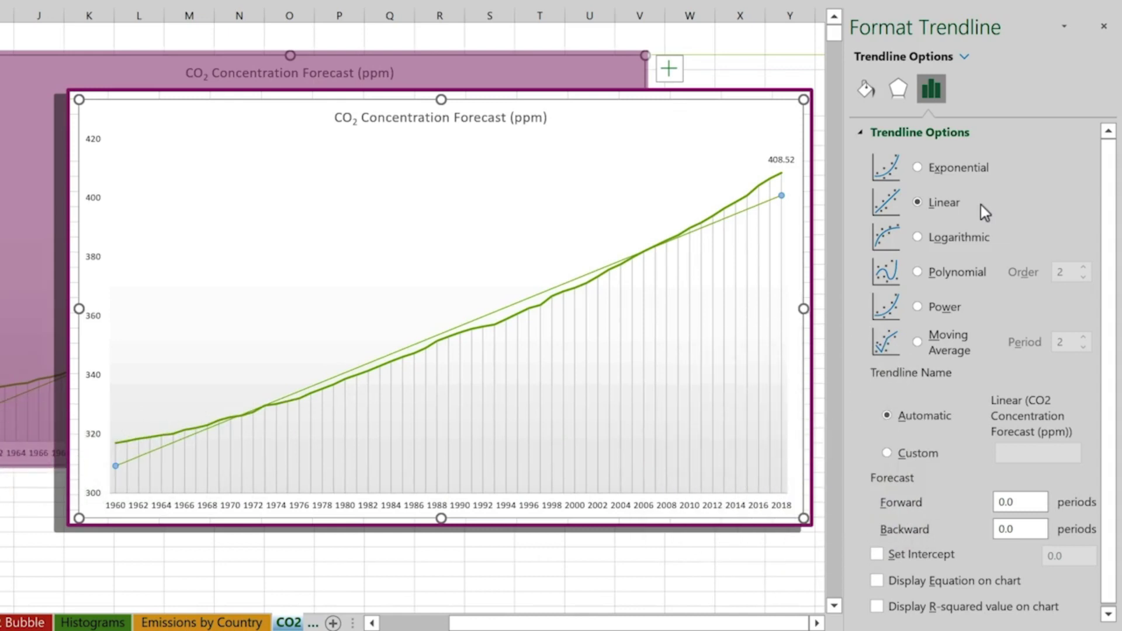
click(919, 166)
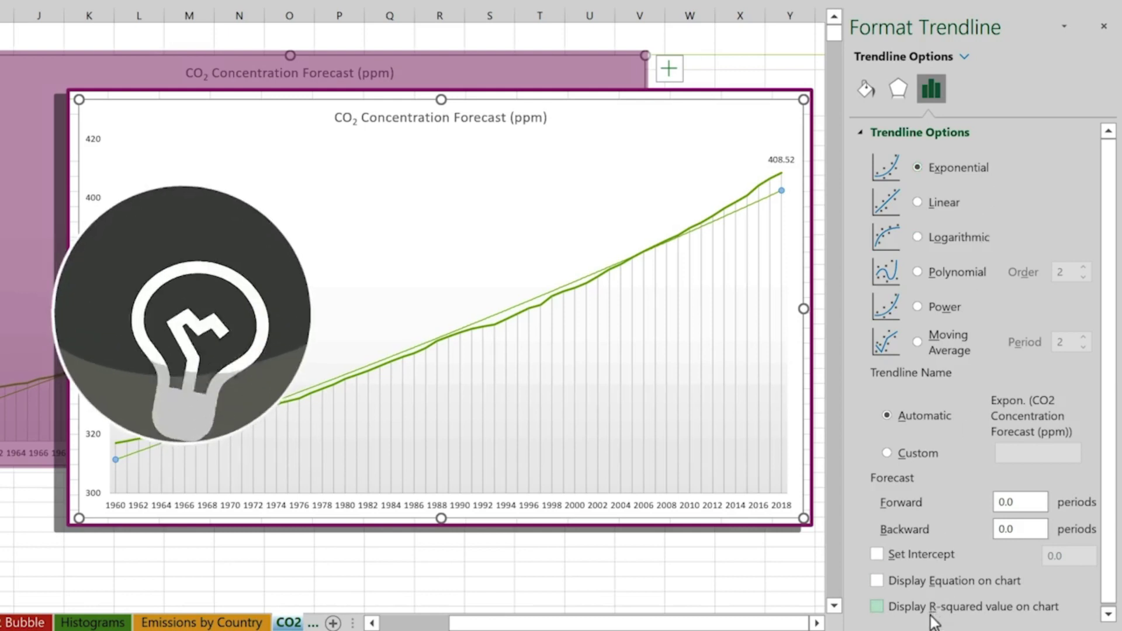
click(876, 606)
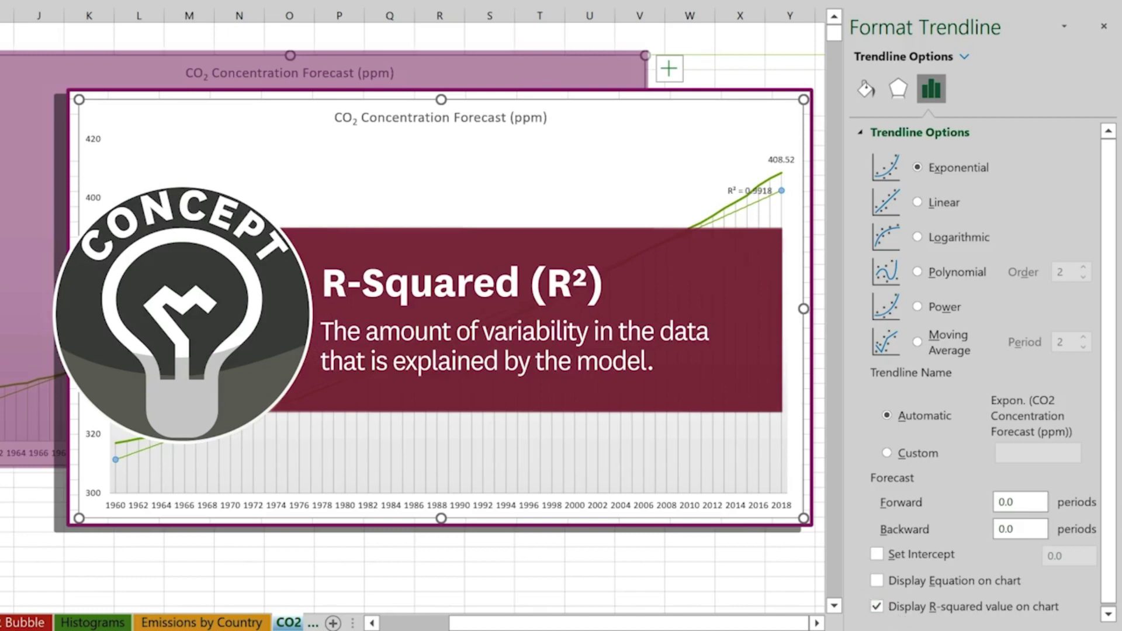
click(737, 190)
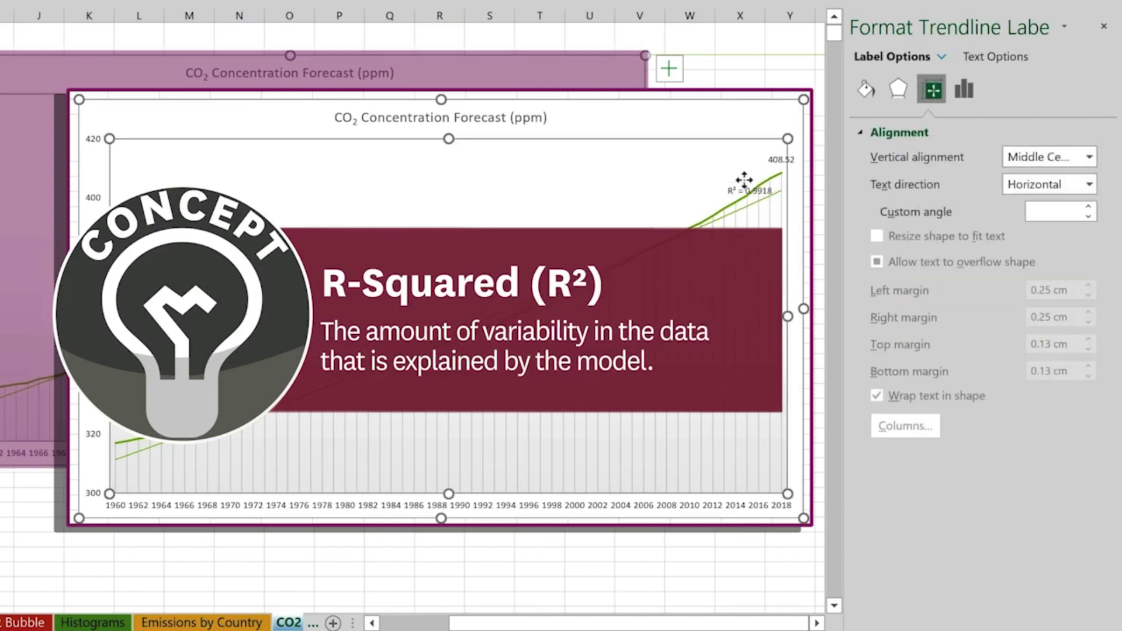
click(740, 193)
click(741, 193)
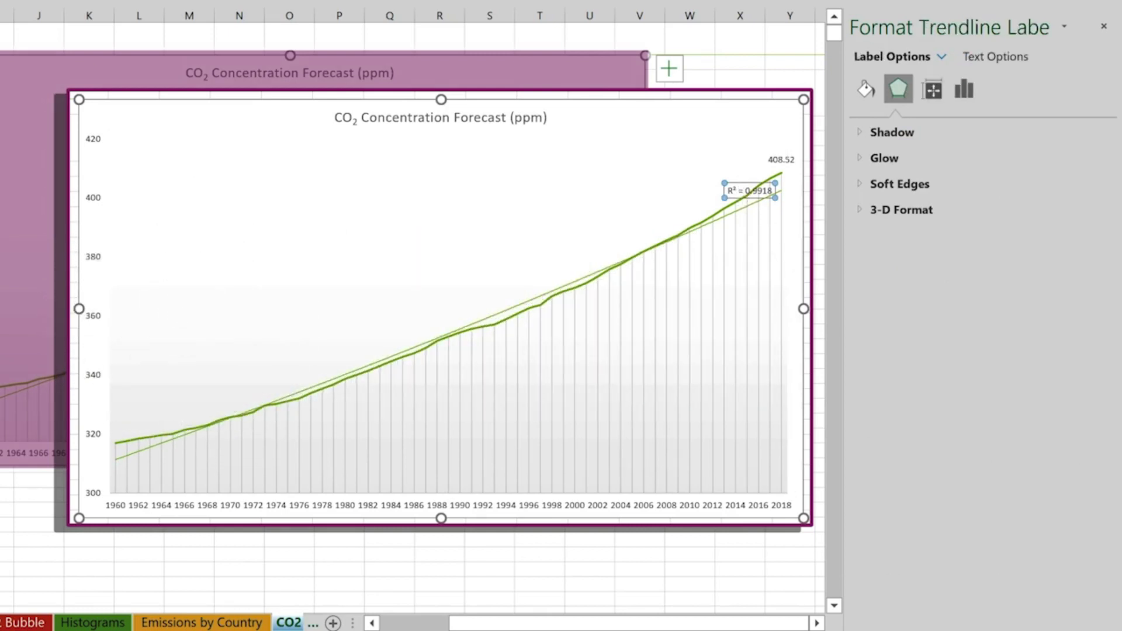
click(965, 89)
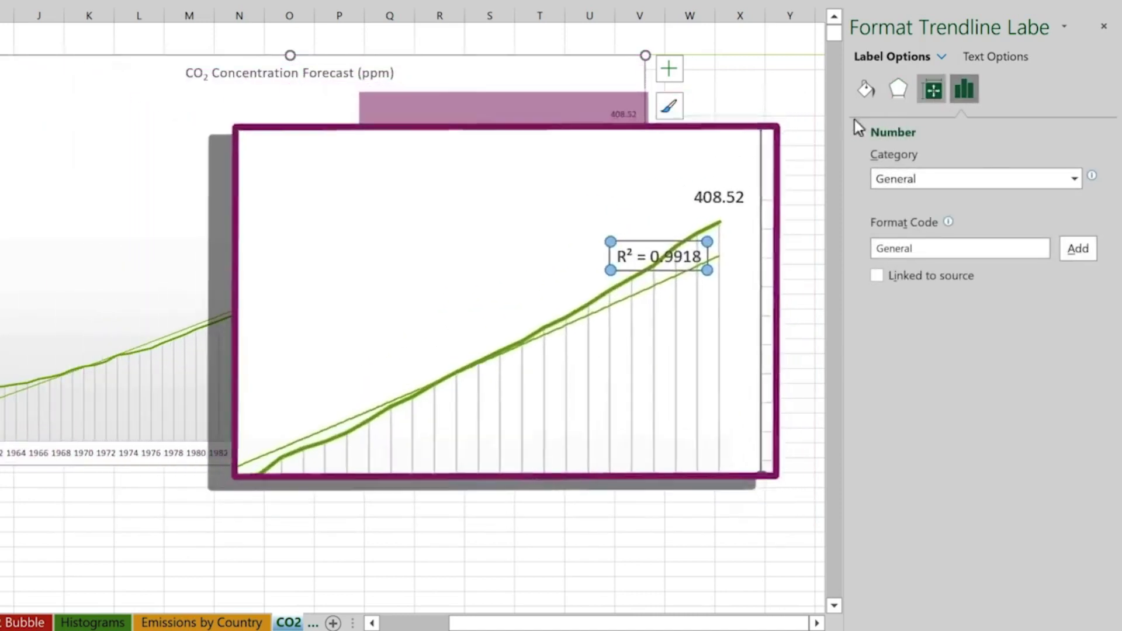
Step: Compare the R-squared values of the linear and exponential trendline types
click(600, 328)
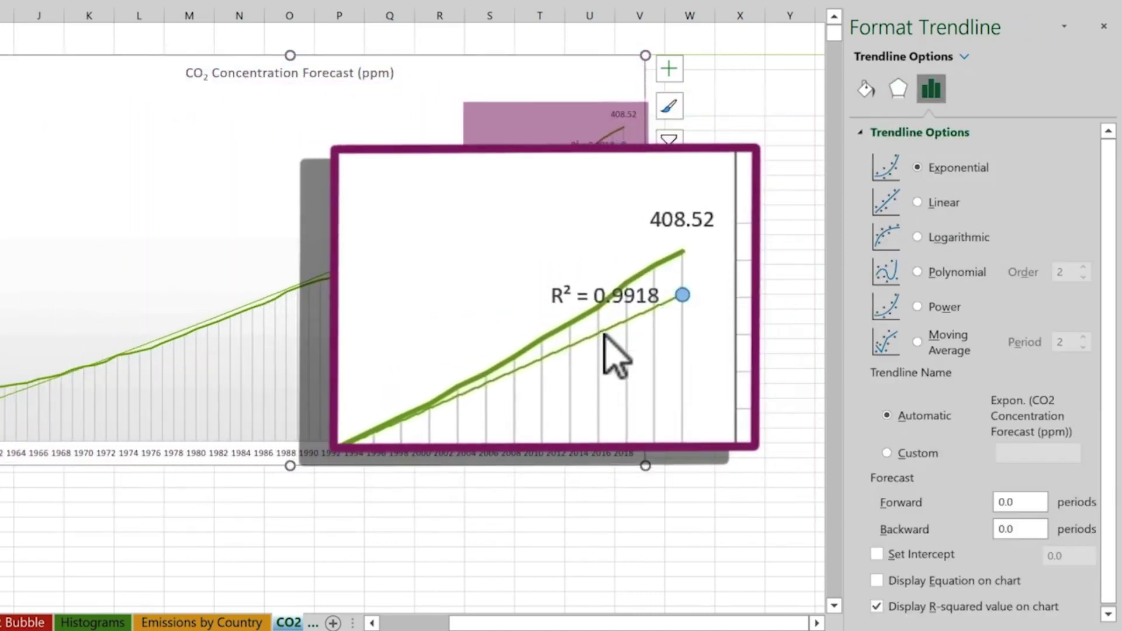
click(948, 202)
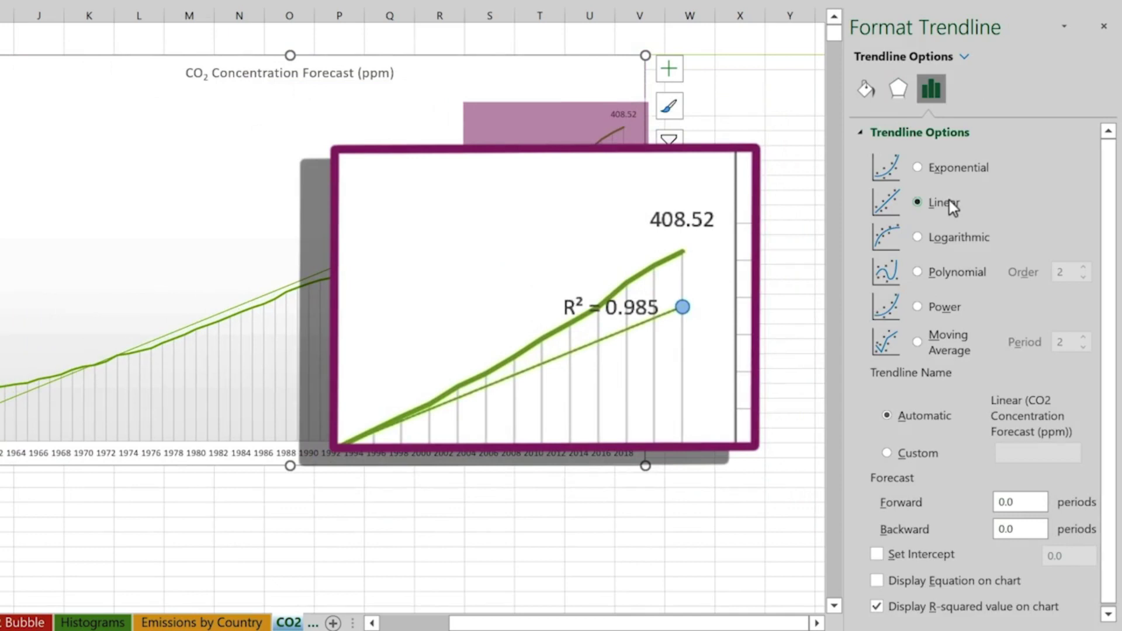
click(970, 168)
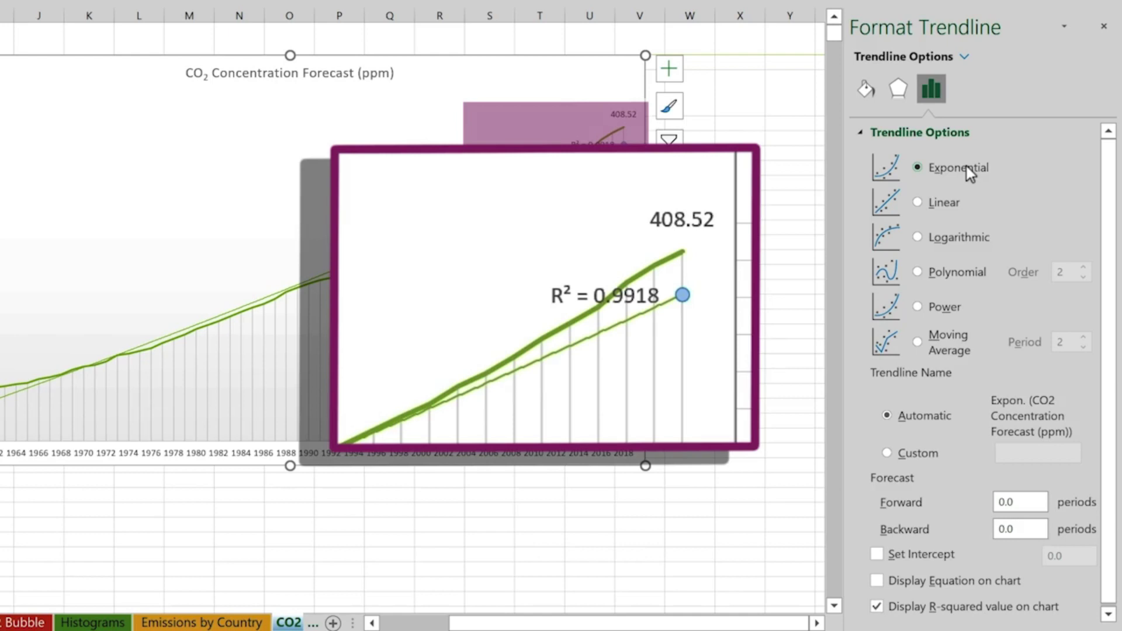
Step: Change the trendline to an order 2 polynomial and hide its R-squared value
click(954, 274)
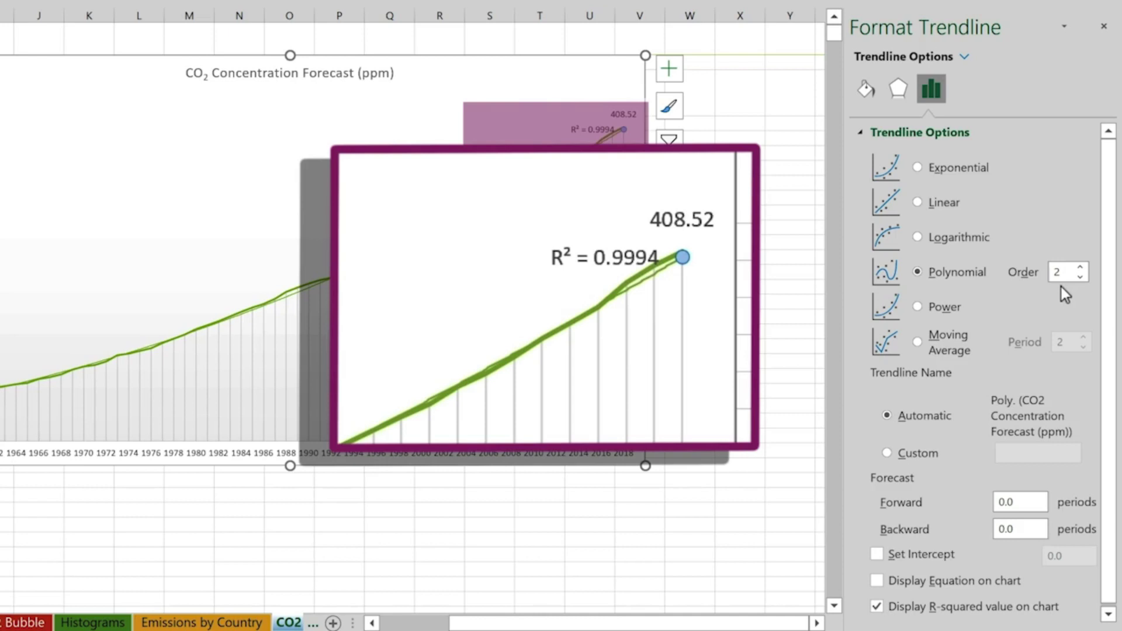
click(876, 607)
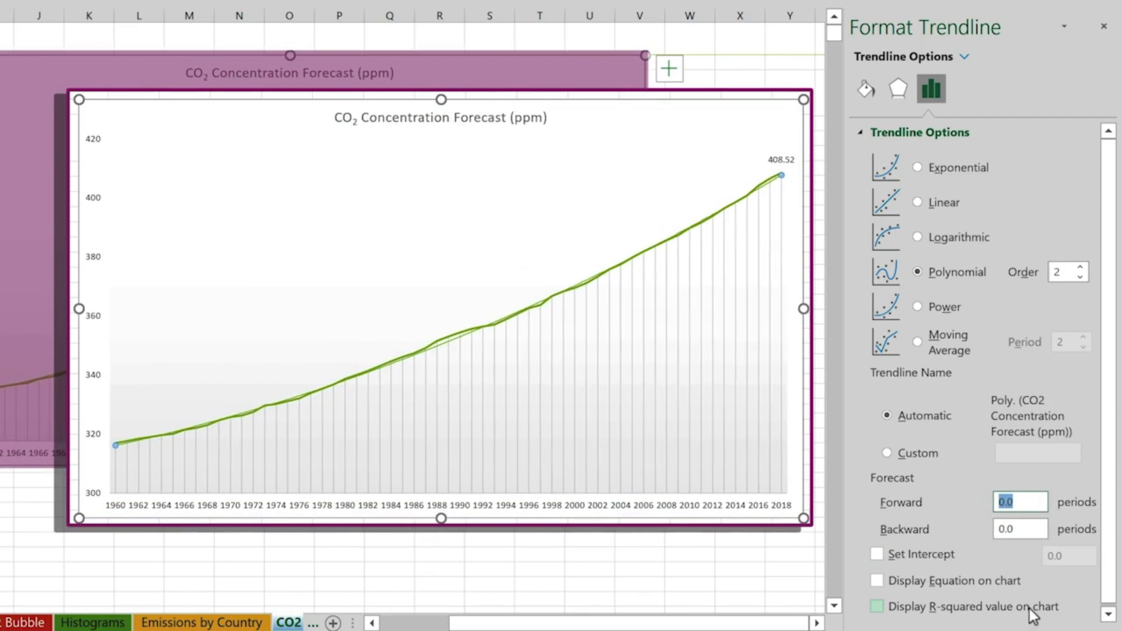
Step: Forecast the trendline 10 periods forward and display its equation on the chart
text(10)
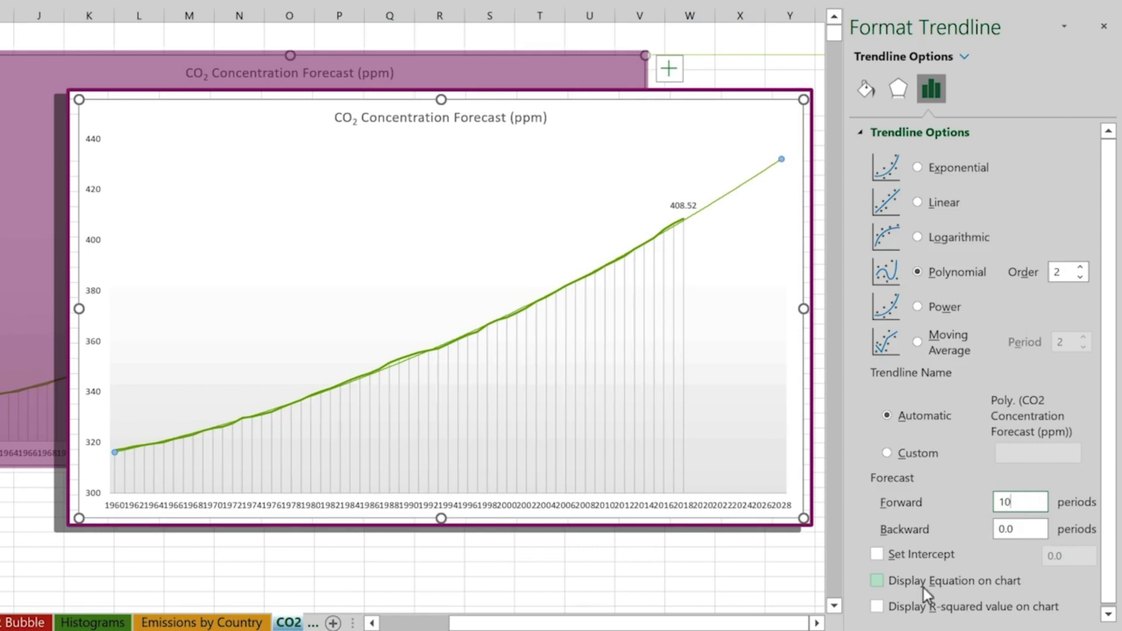
click(877, 581)
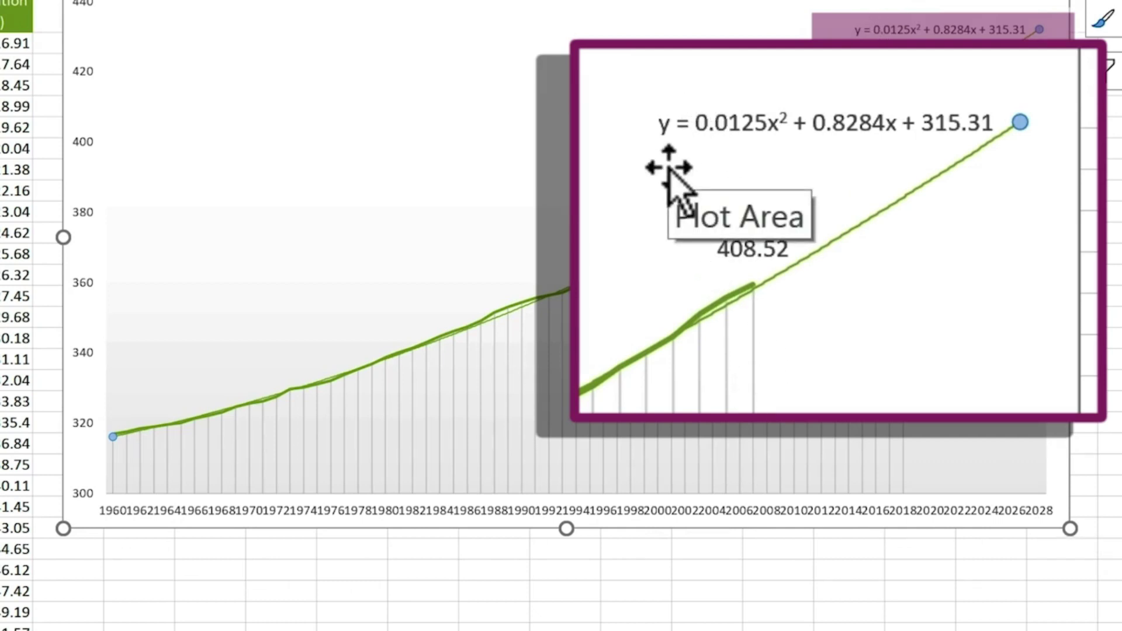
Step: Copy the trendline's equation text from the chart into an empty cell below the chart
click(686, 124)
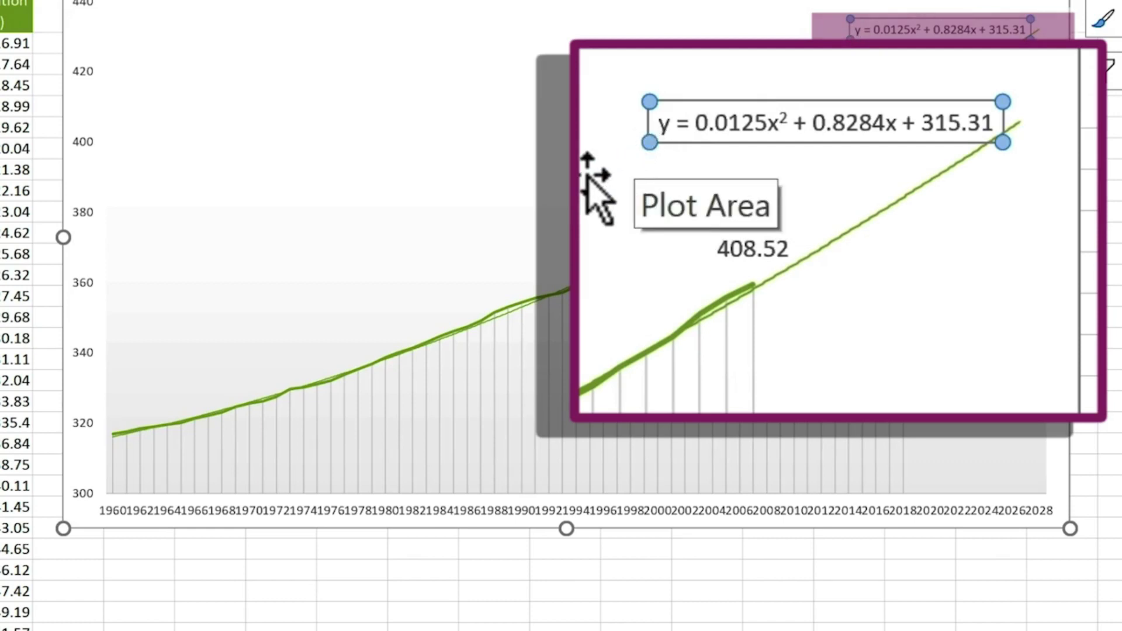
click(665, 122)
drag(856, 28, 1015, 33)
key(ctrl+c)
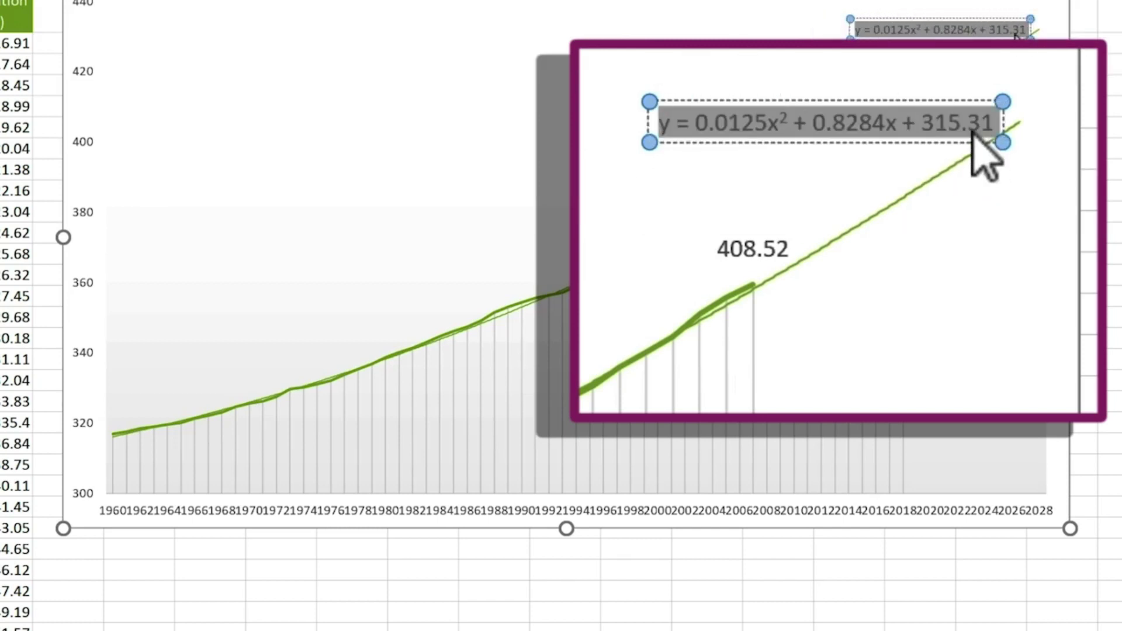
click(242, 574)
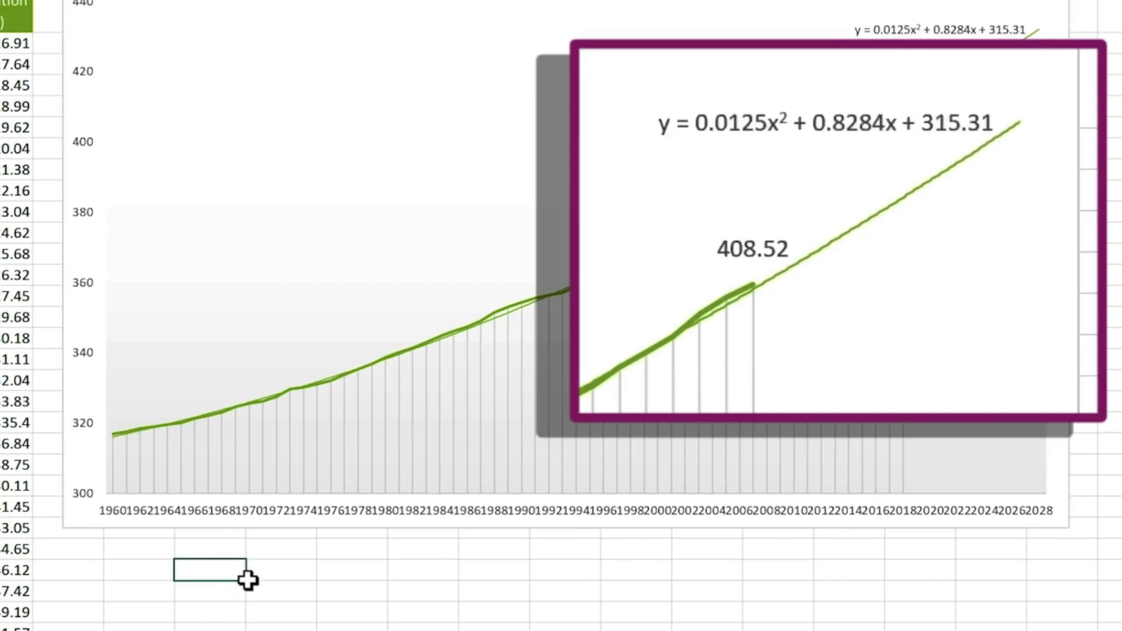
key(ctrl+v)
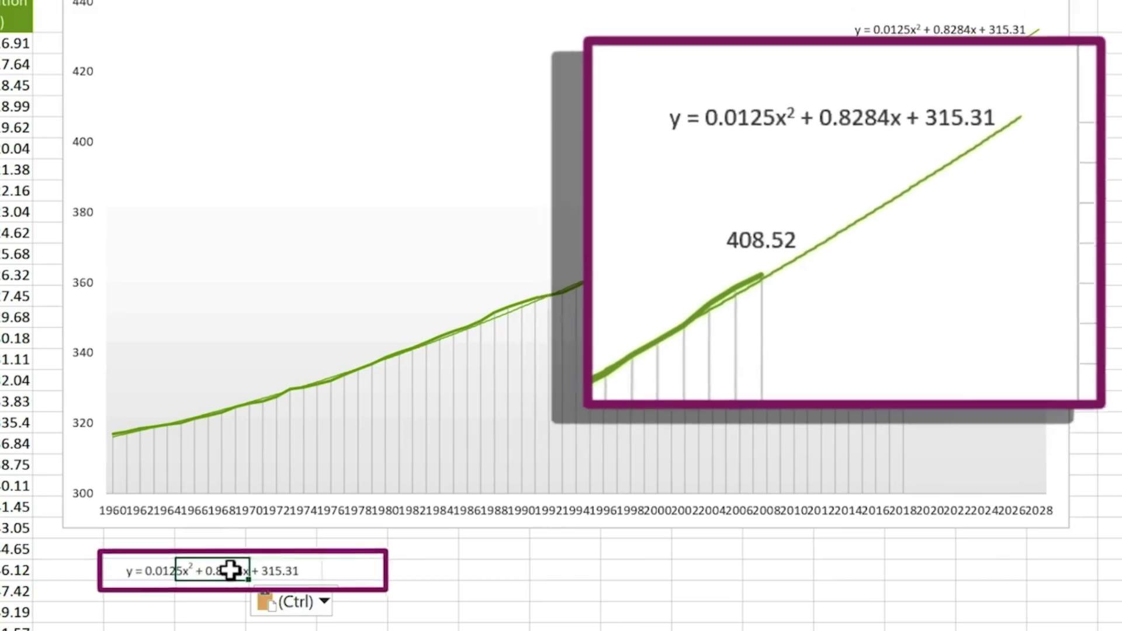
Step: Turn the pasted trendline equation into the formula = 0.0125*69^2 + 0.8284*69 + 315.31 to calculate the 2028 value
double_click(255, 564)
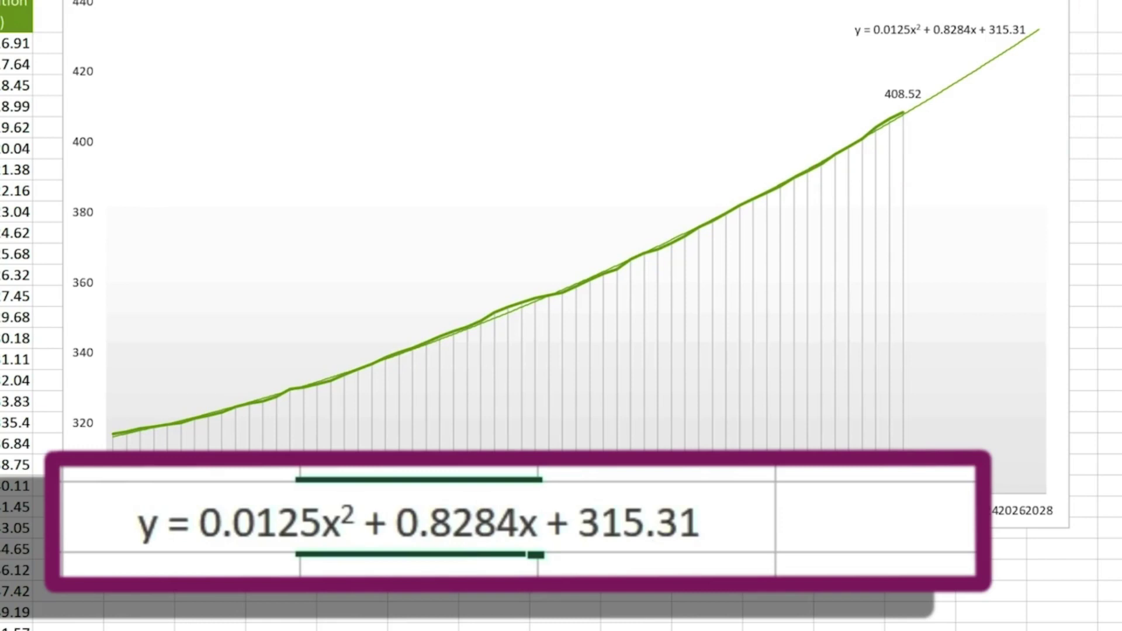
key(Delete)
key(Delete)
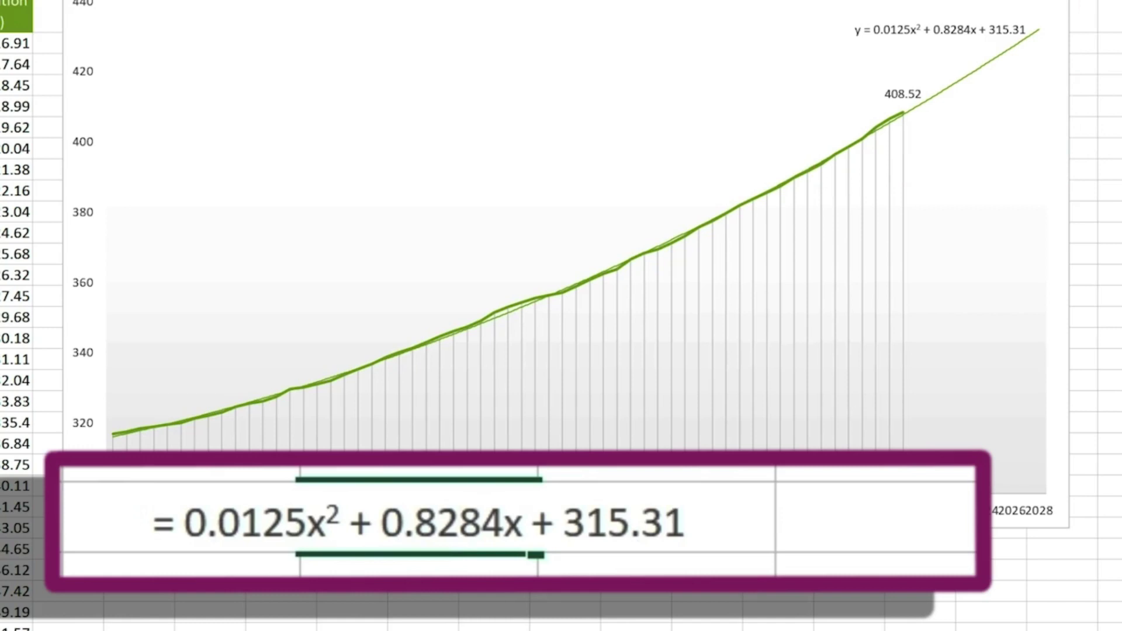
key(BackSpace)
key(BackSpace)
text(*69)
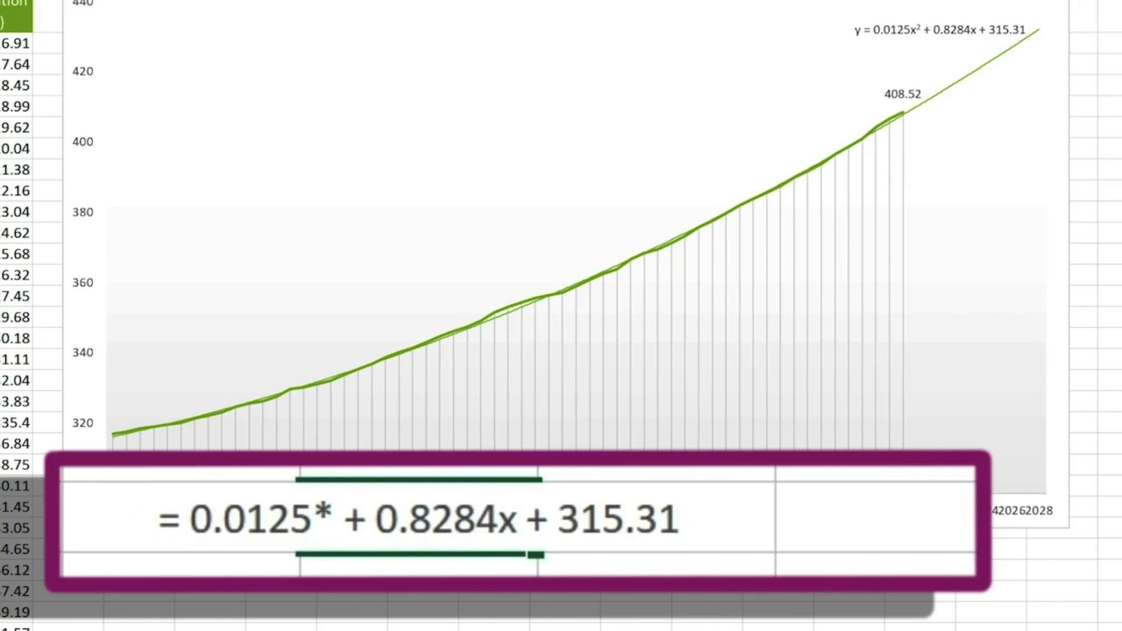
text(^)
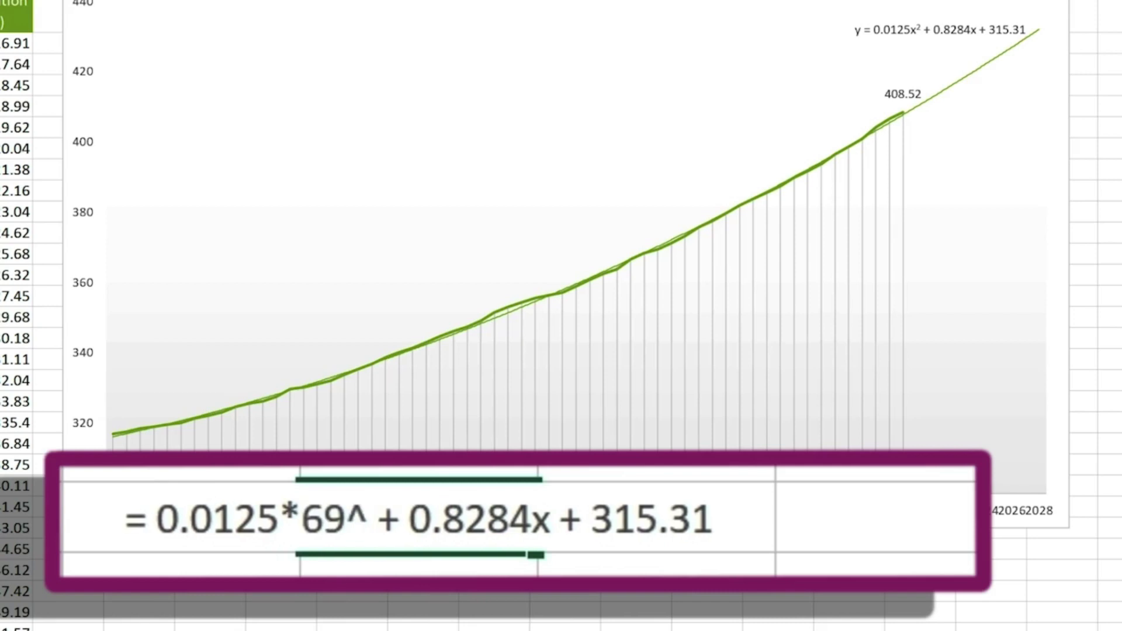
text(2)
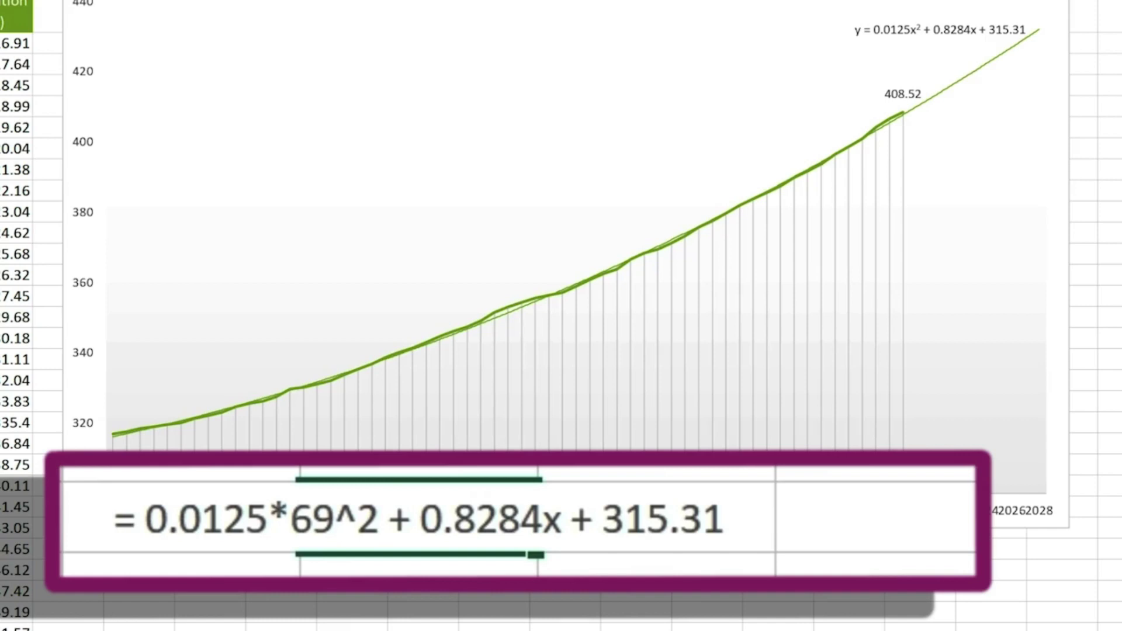
key(BackSpace)
text(*69)
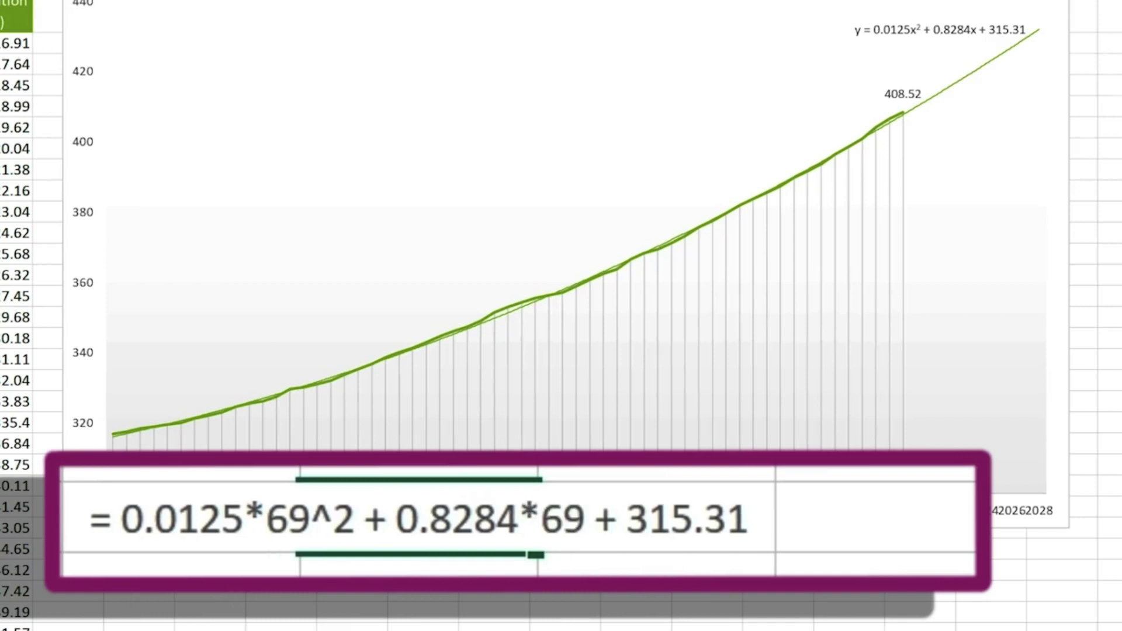
key(Return)
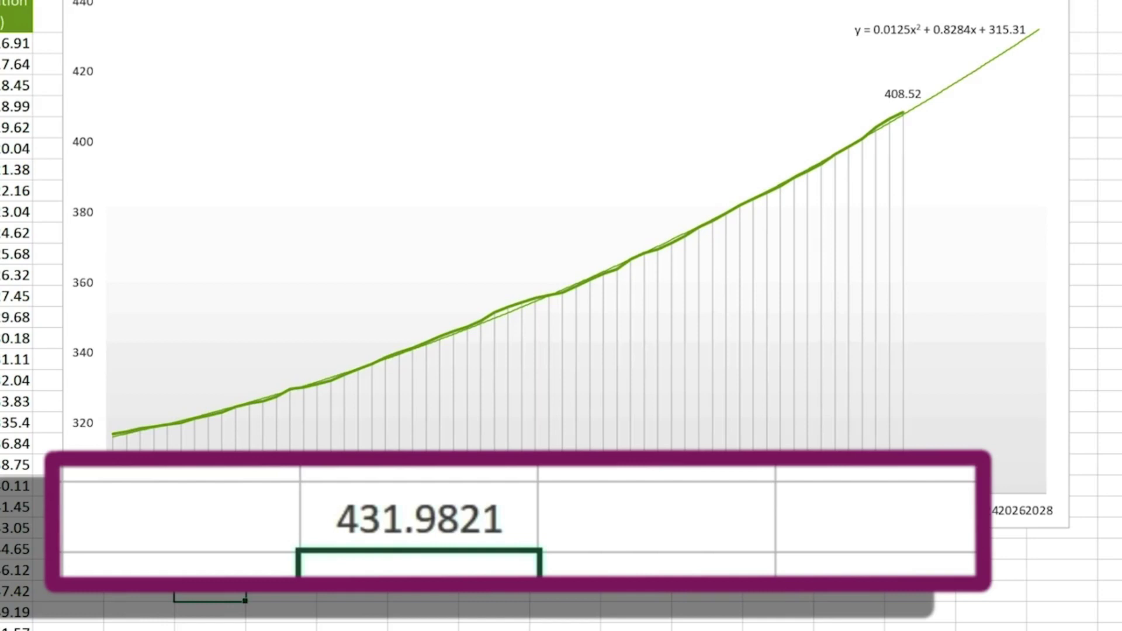
Step: Reduce the calculated forecast value below the chart to two decimal places
click(217, 571)
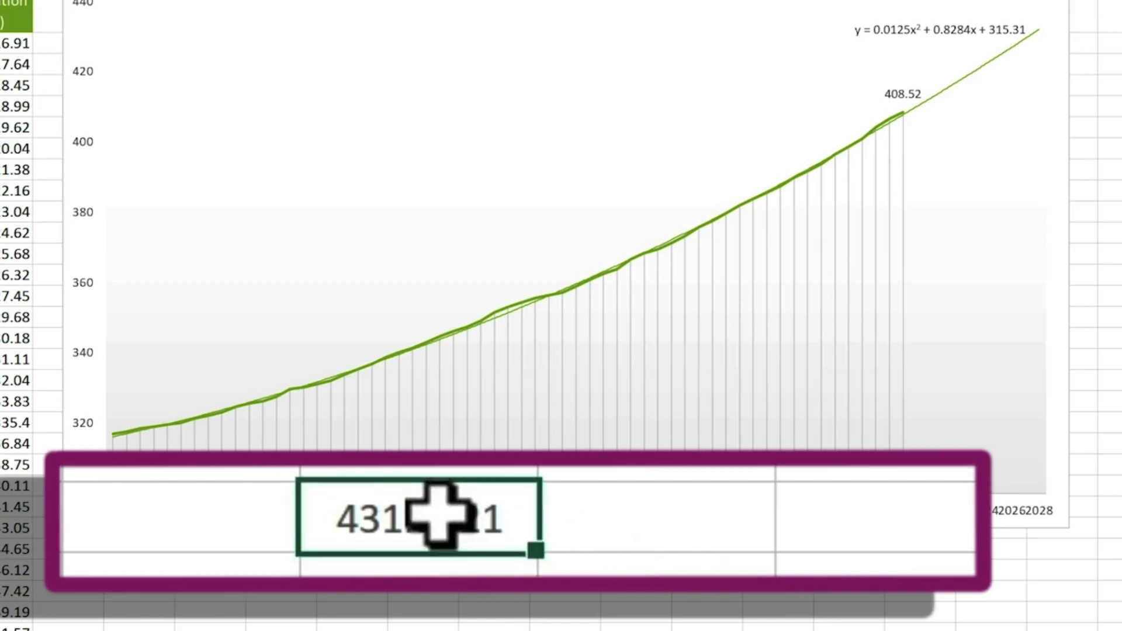
click(687, 120)
click(688, 120)
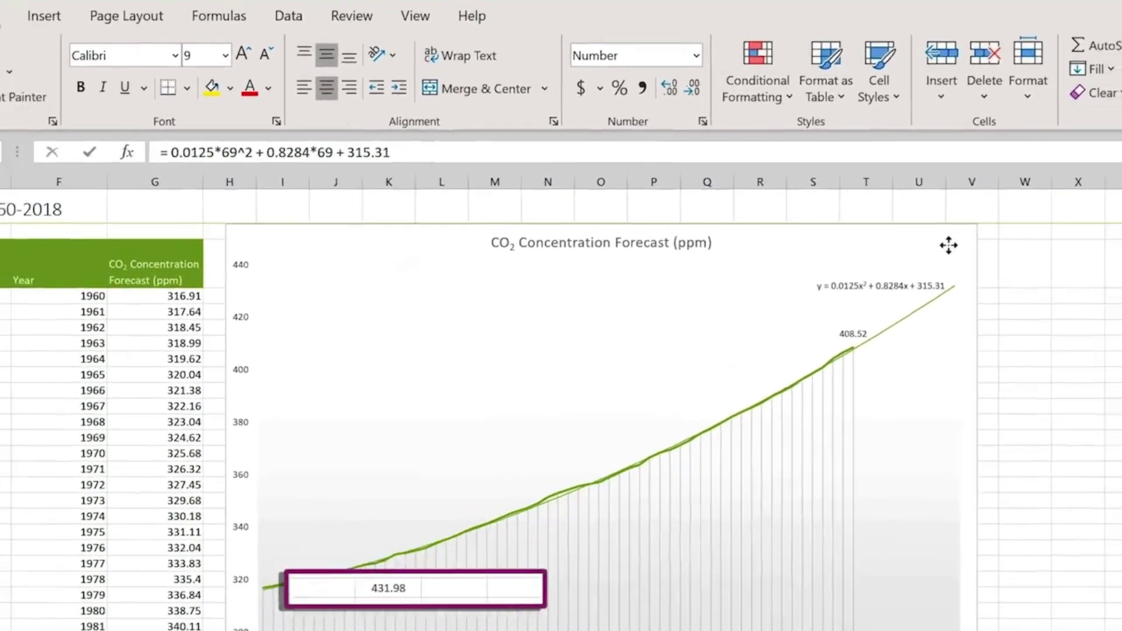
Step: Insert a small text box inside the forecast chart, near the trendline's 2028 end
click(948, 244)
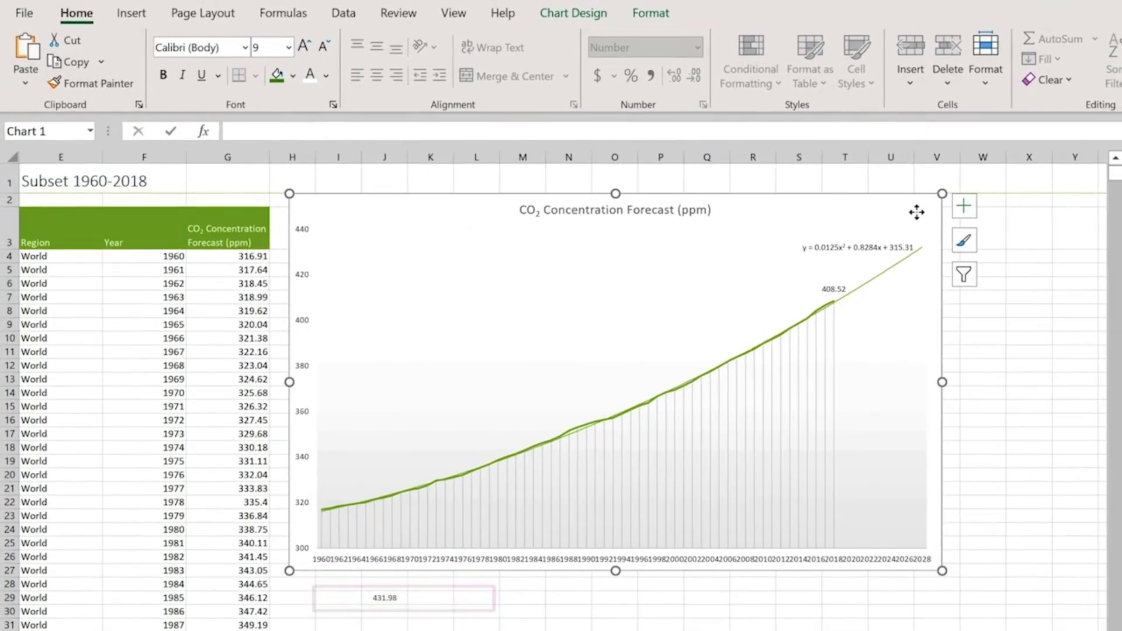
click(131, 13)
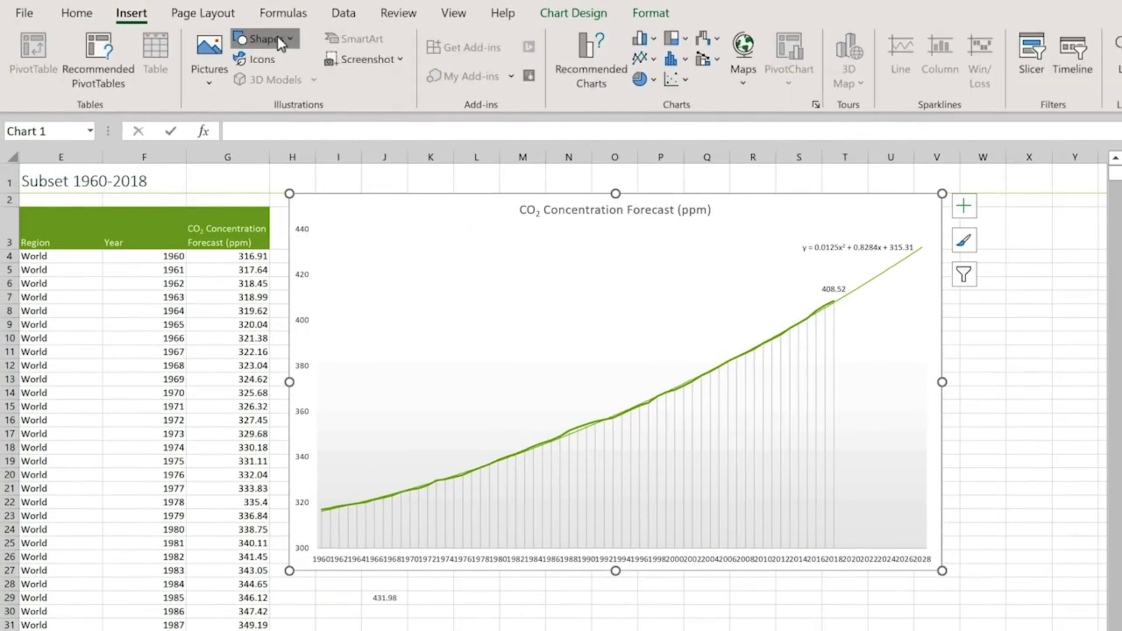
click(278, 37)
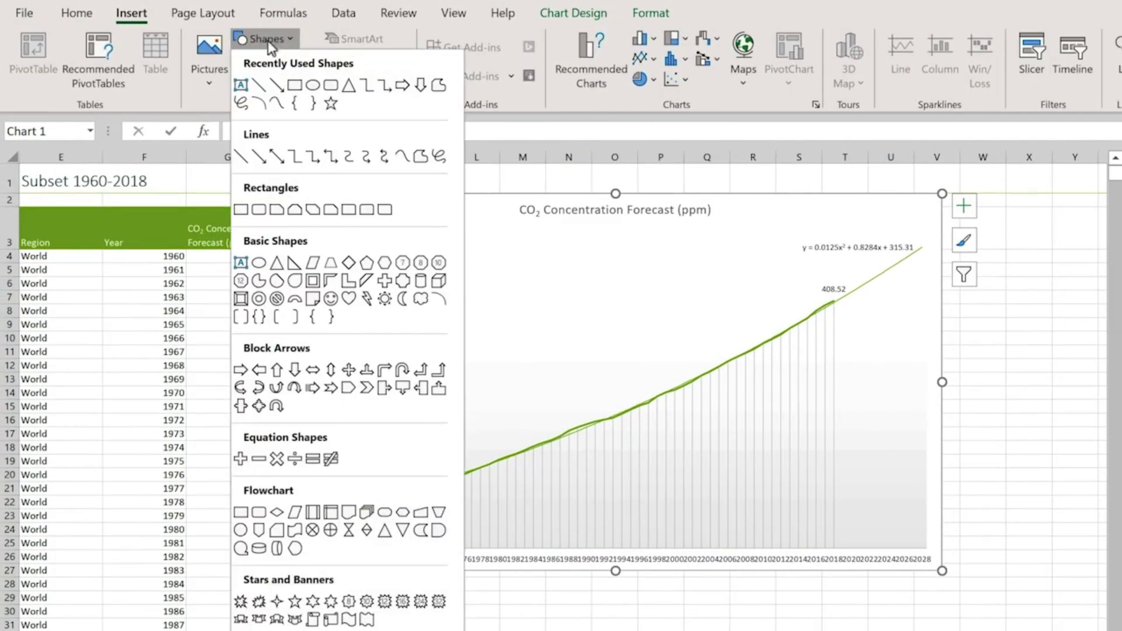
click(240, 85)
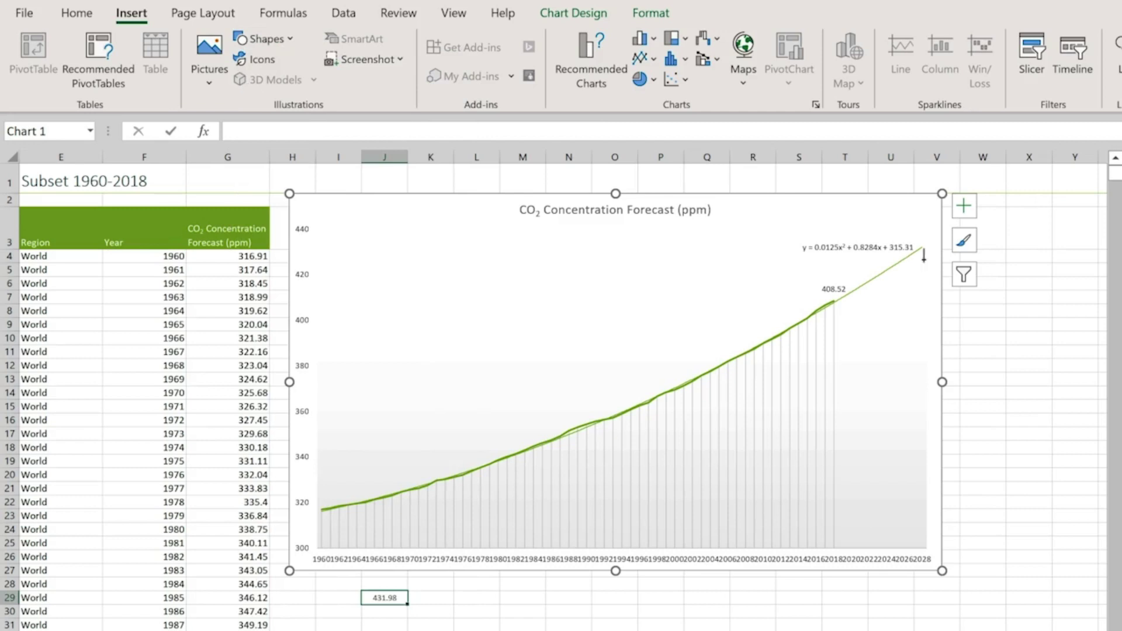
drag(891, 225, 942, 255)
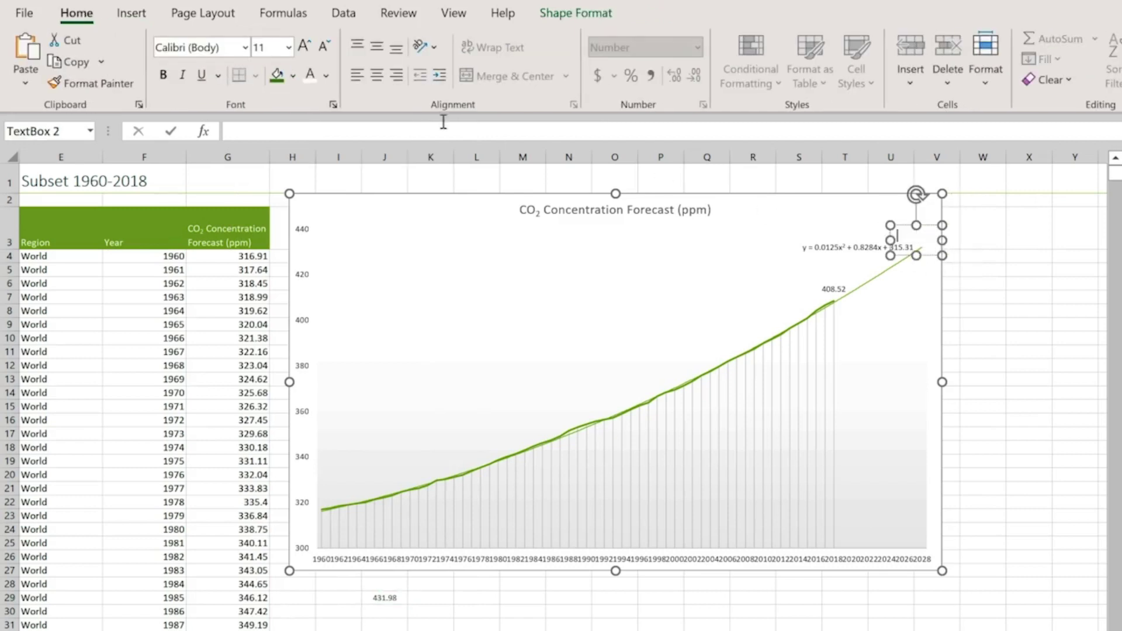
Step: Link the chart's text box to the calculated value in J29 and move it directly above the trendline's end
click(424, 130)
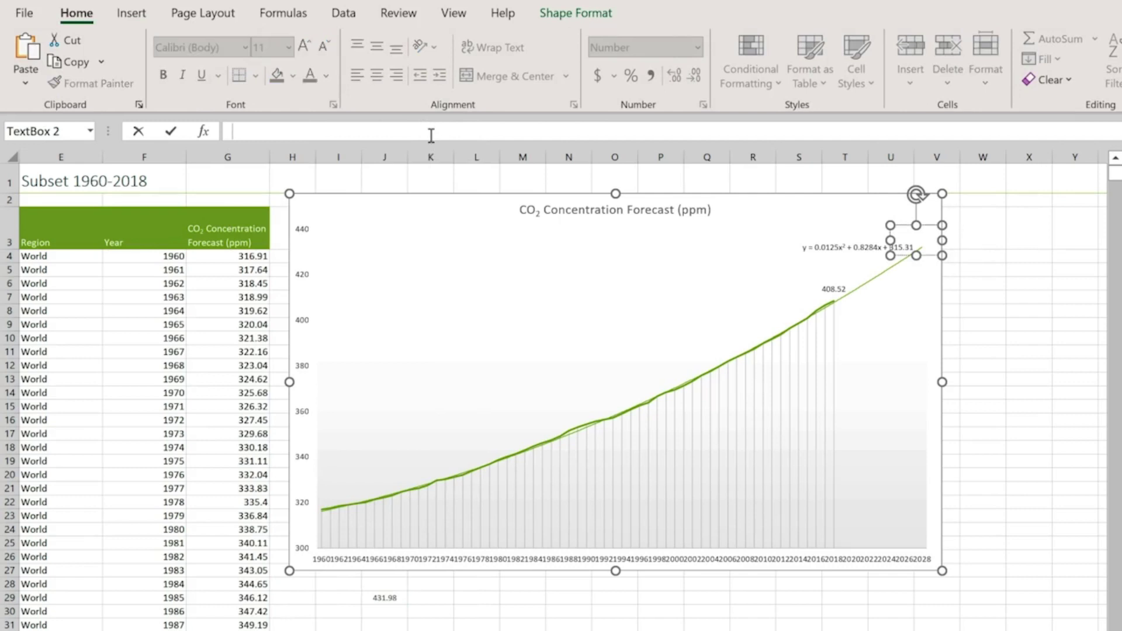
text(=)
click(382, 599)
key(Return)
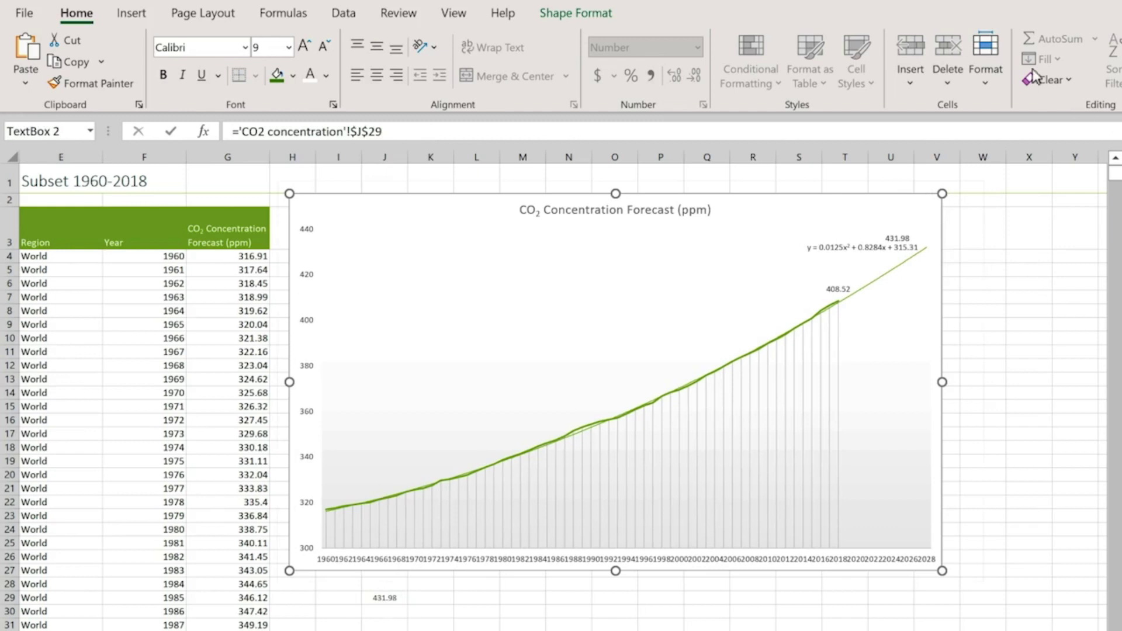
click(894, 247)
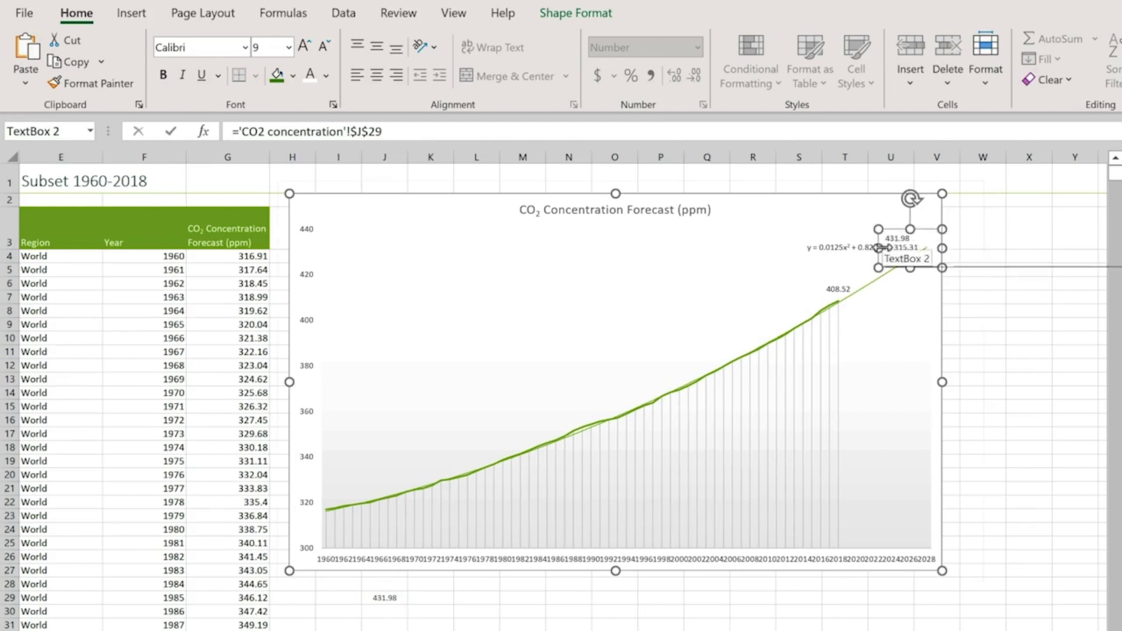
drag(888, 247, 912, 247)
Step: Hide the polynomial trendline's equation on the chart
click(898, 271)
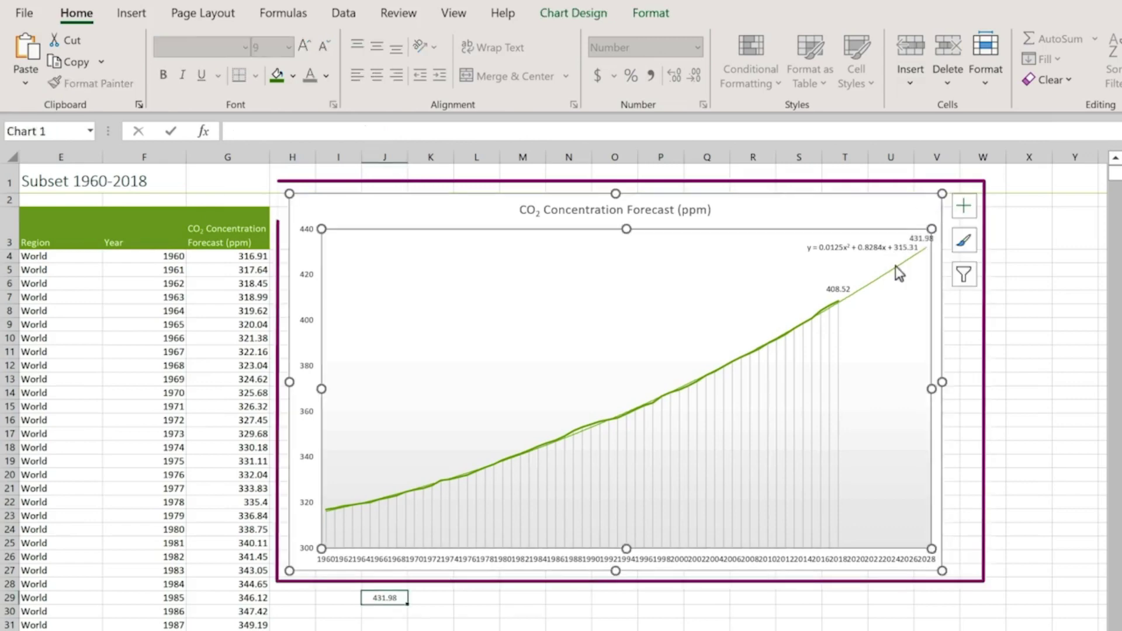
double_click(893, 267)
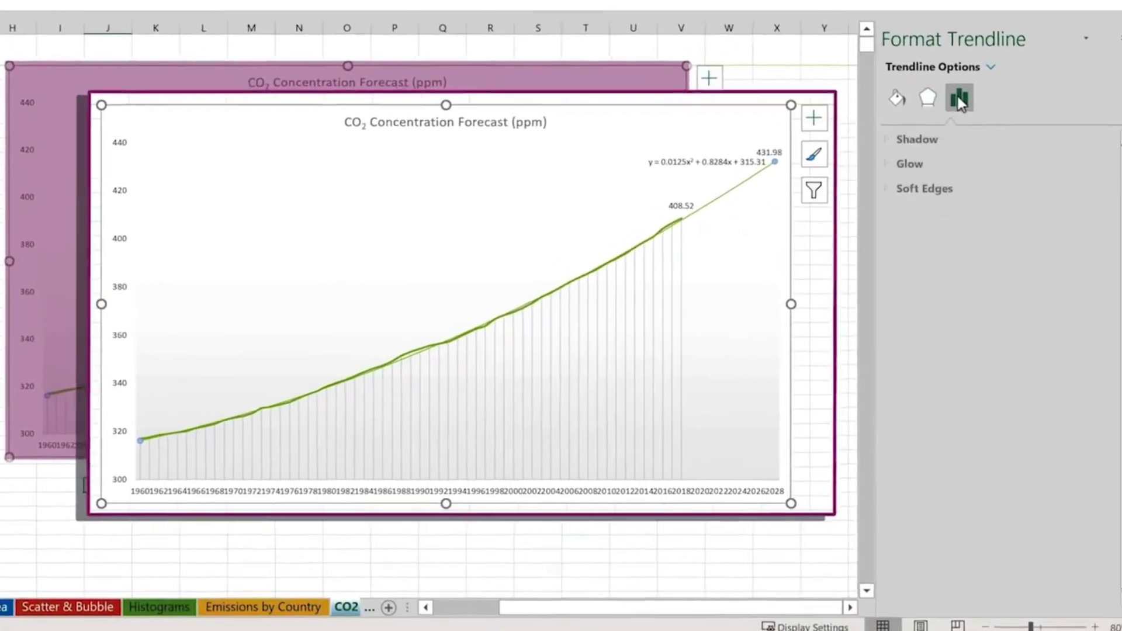
click(958, 97)
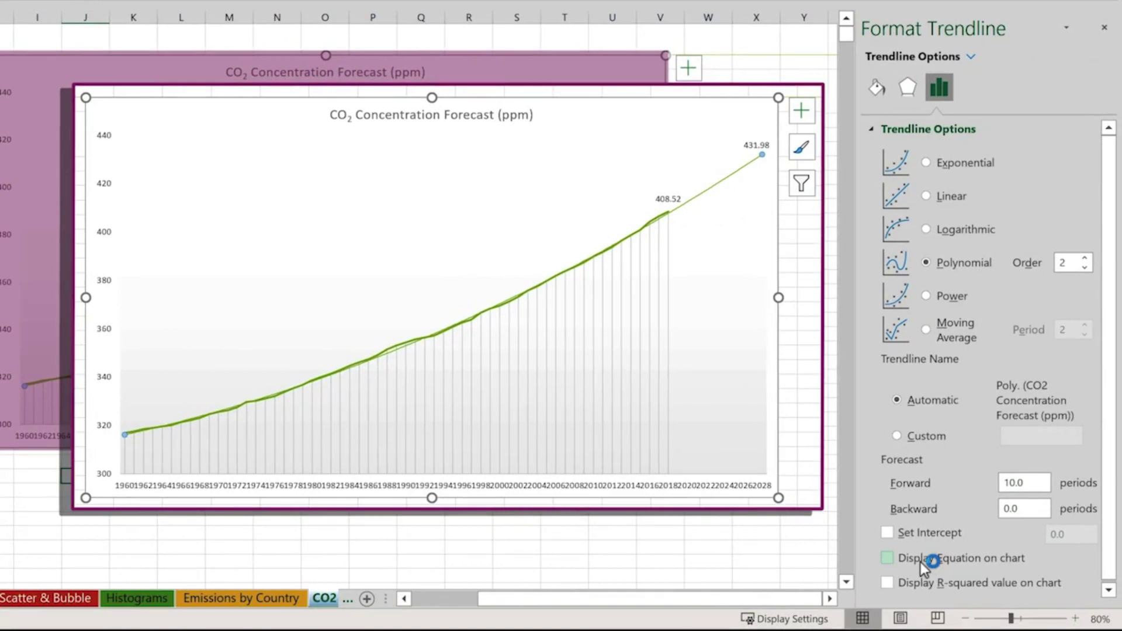
Step: Set the text direction of the chart's year axis labels to Rotate all text 270°
click(716, 488)
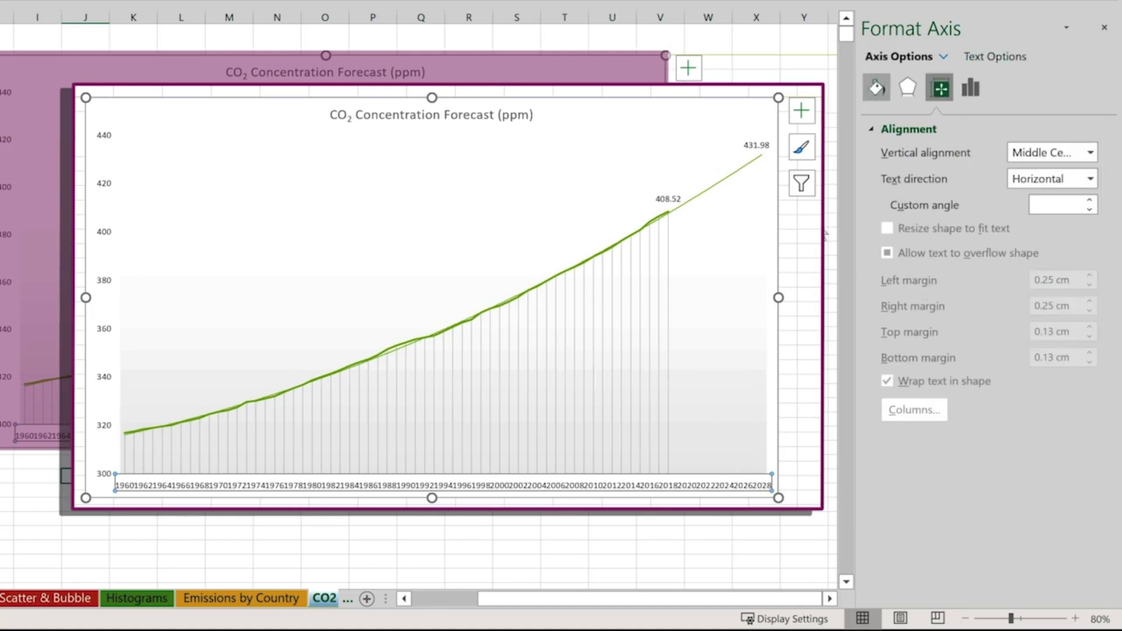
click(1090, 179)
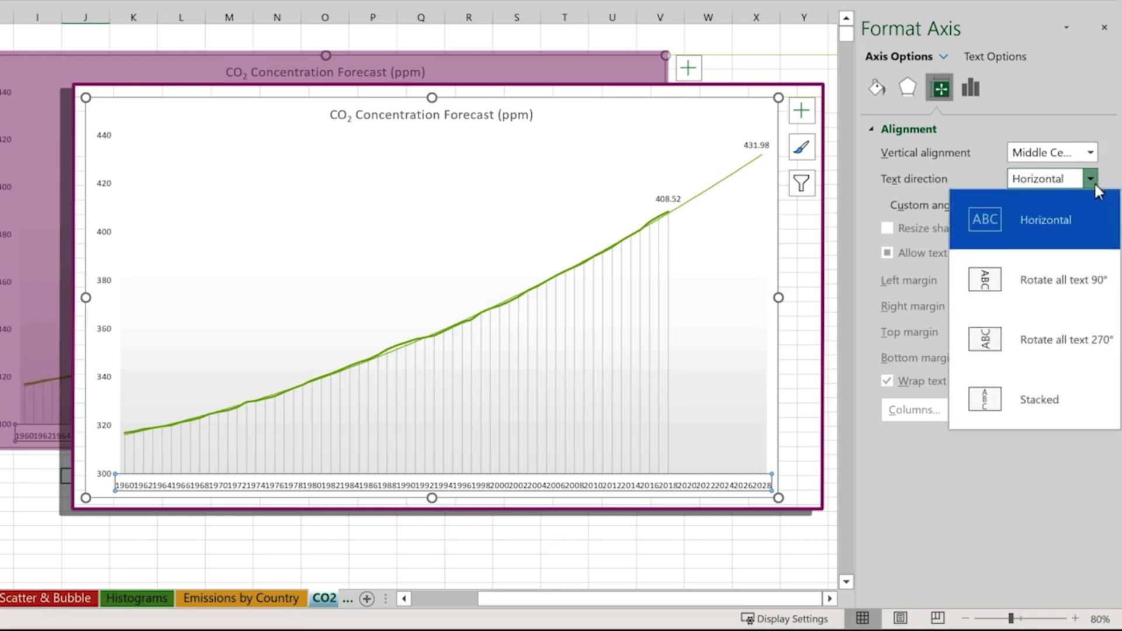
click(1059, 338)
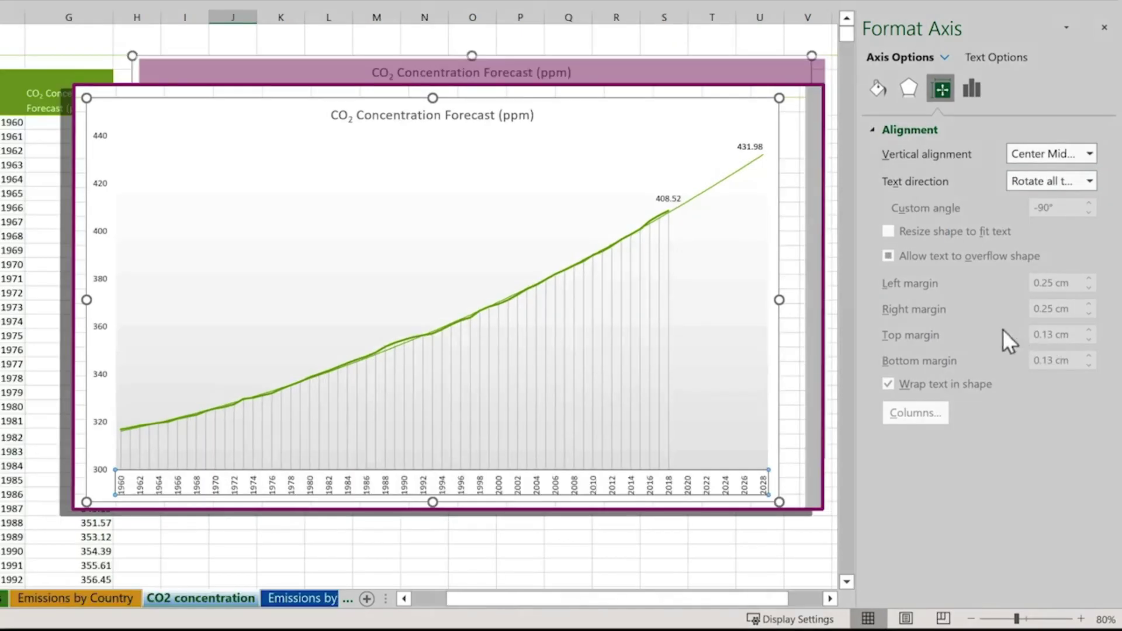
Step: Copy the CO2 Concentration Forecast chart to cell P3 of the Line & Area sheet, beside the long-term chart, and close the formatting options
click(781, 354)
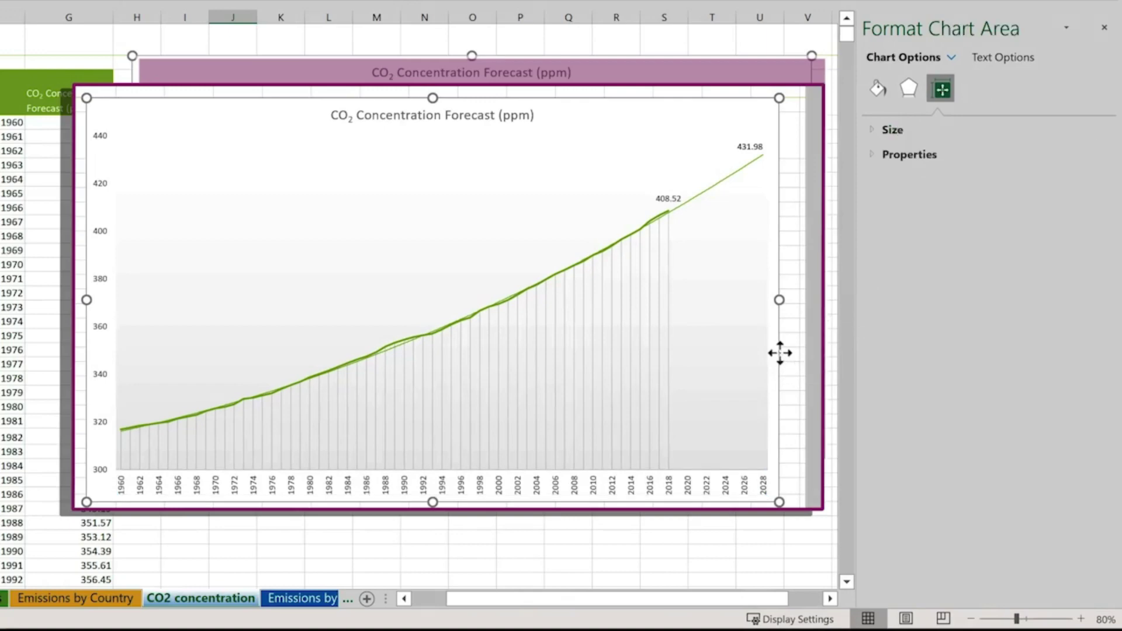
drag(781, 353, 820, 319)
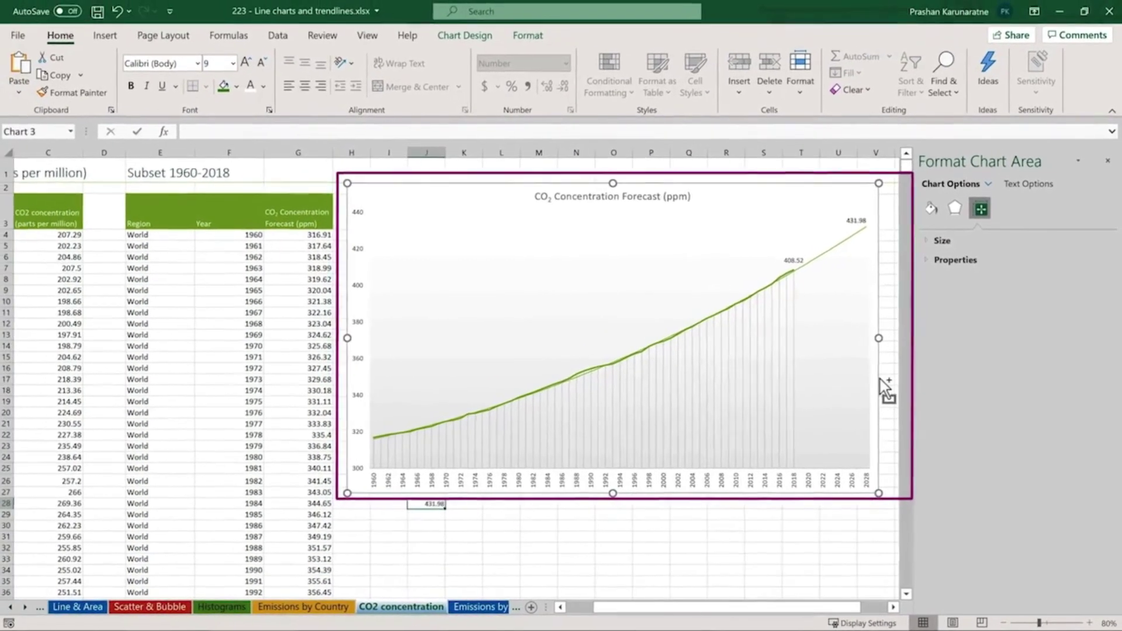
drag(886, 389, 884, 384)
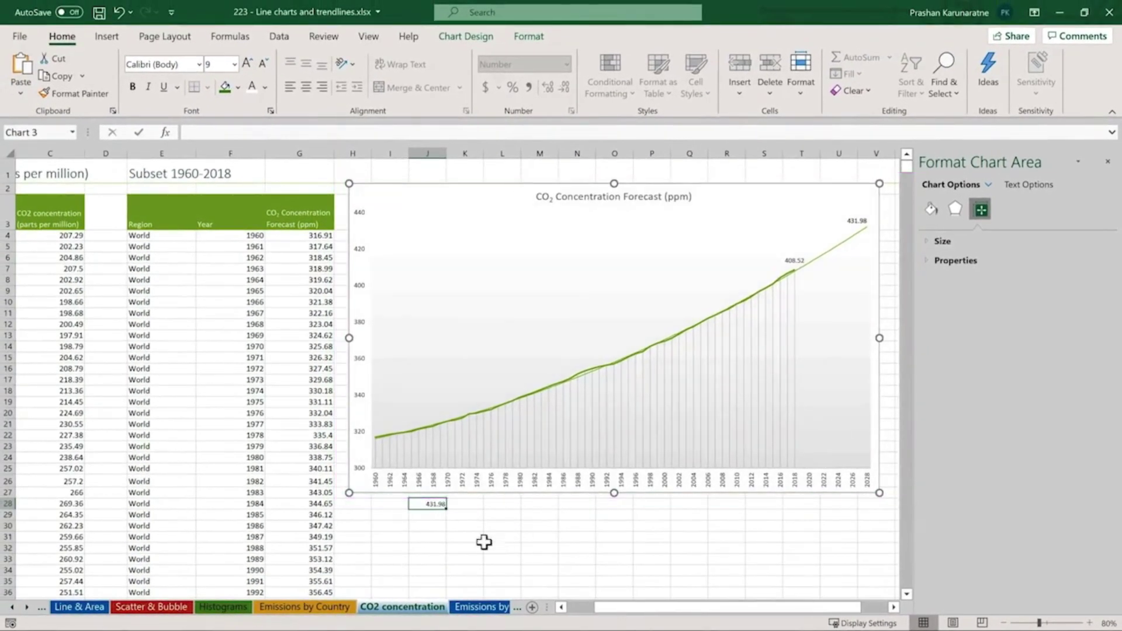
click(86, 608)
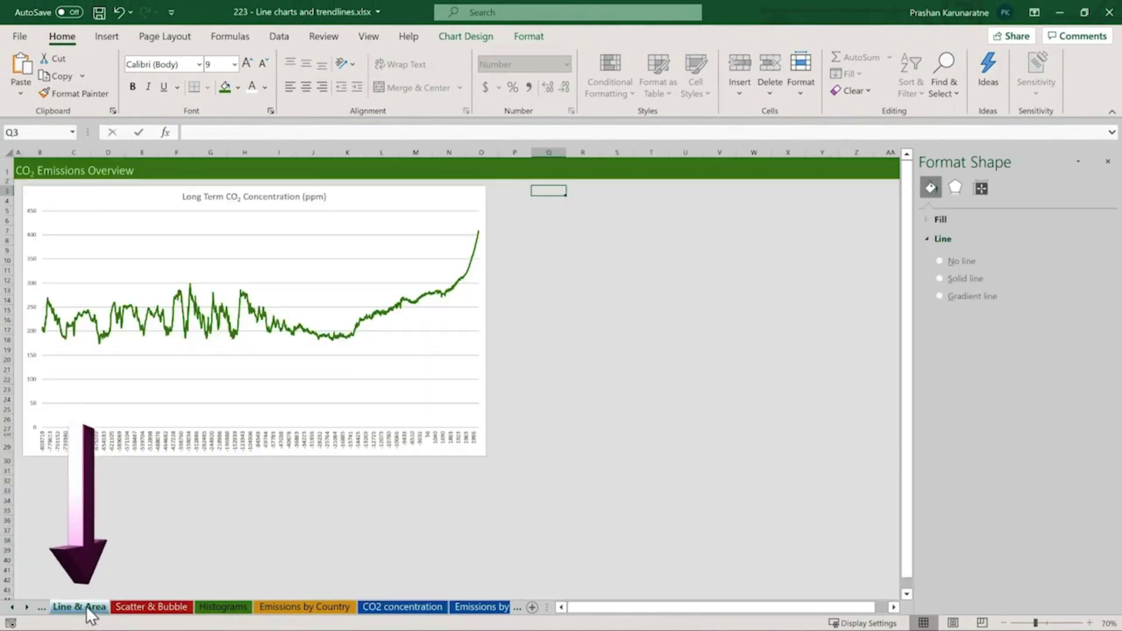
click(520, 188)
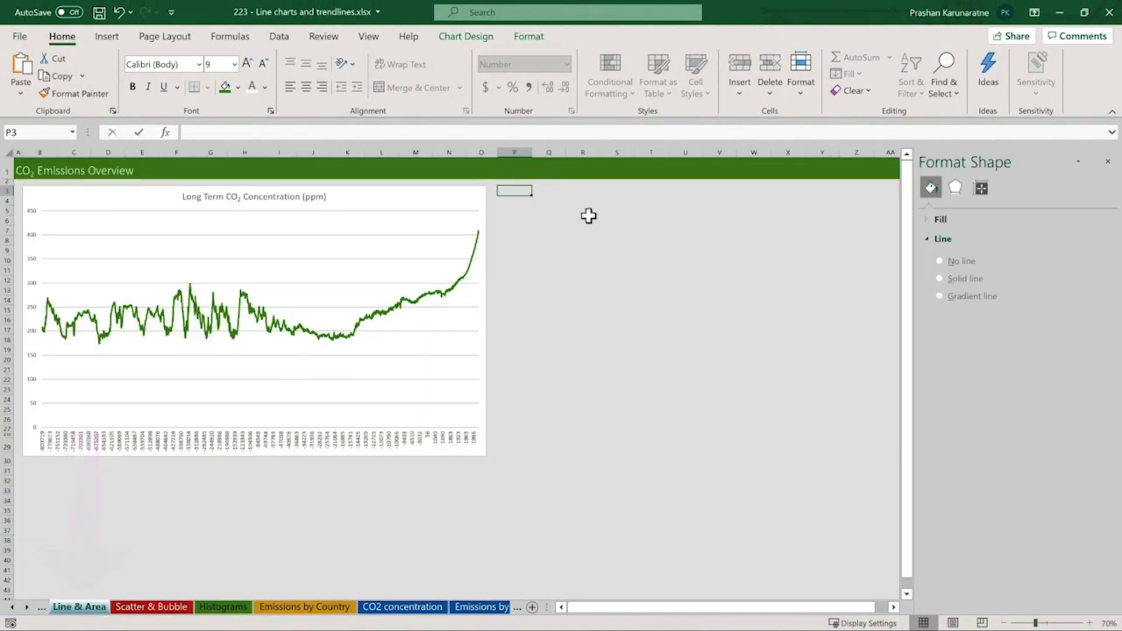
key(ctrl+v)
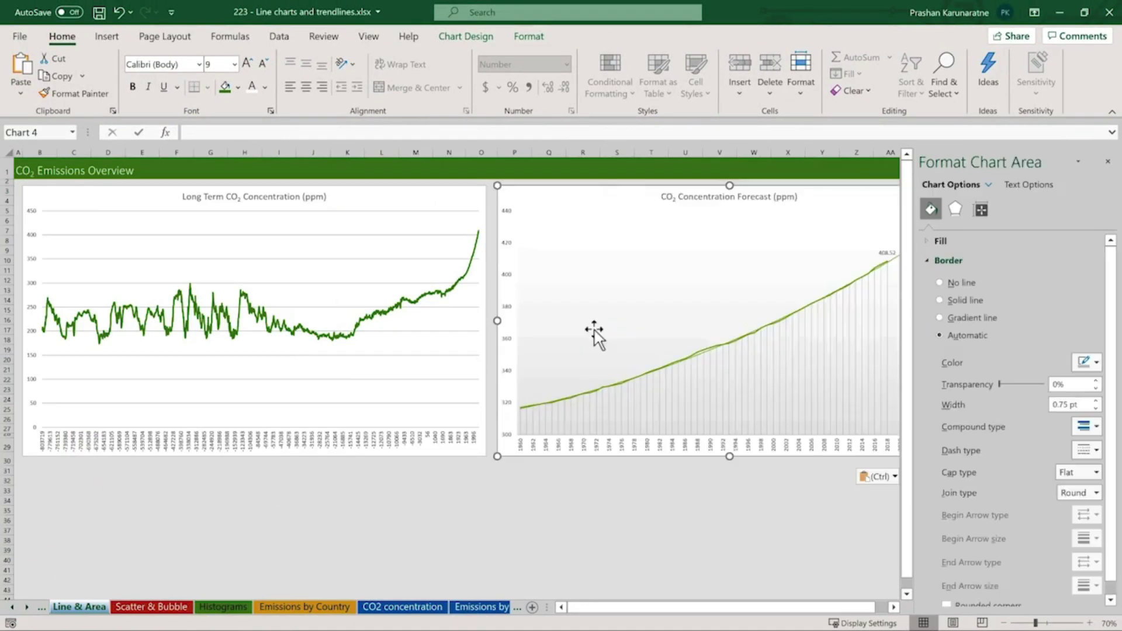
click(1108, 161)
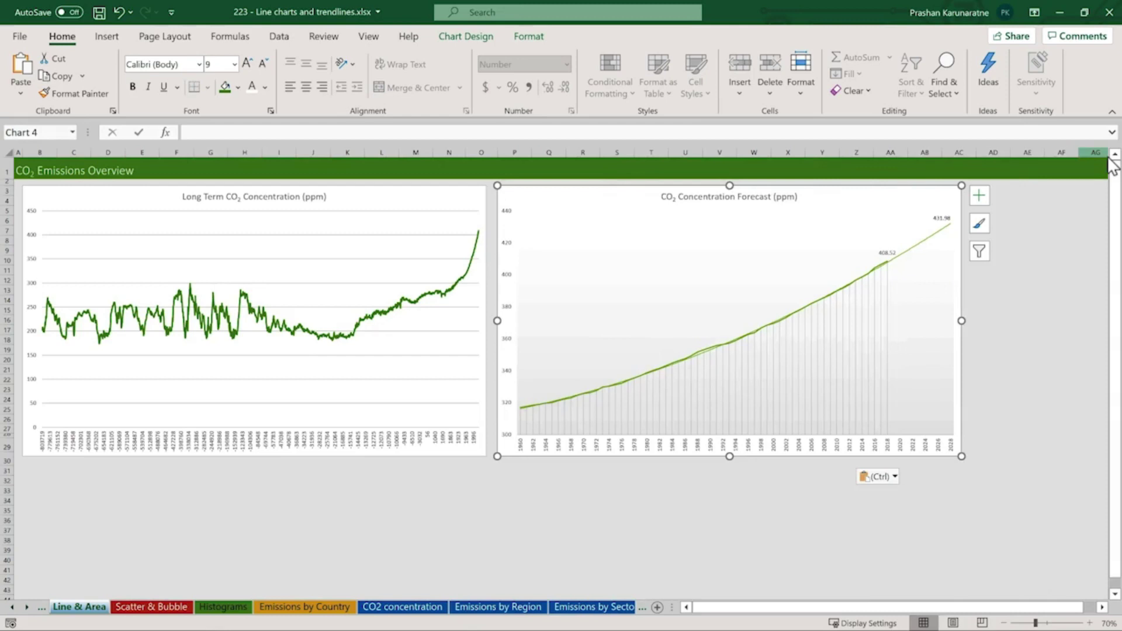
click(1068, 208)
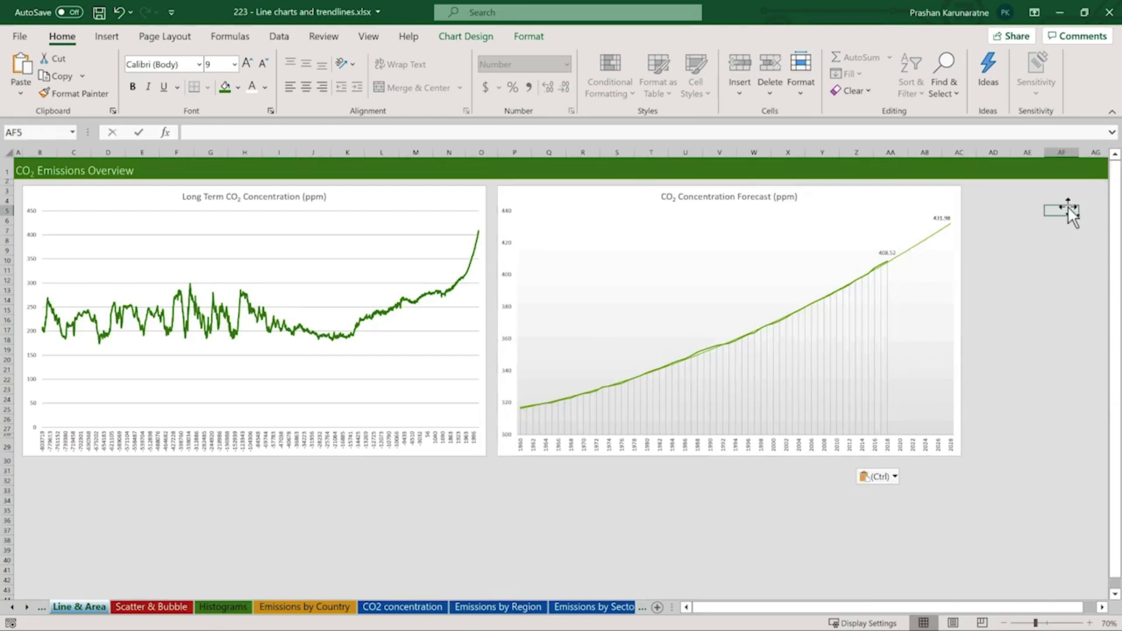